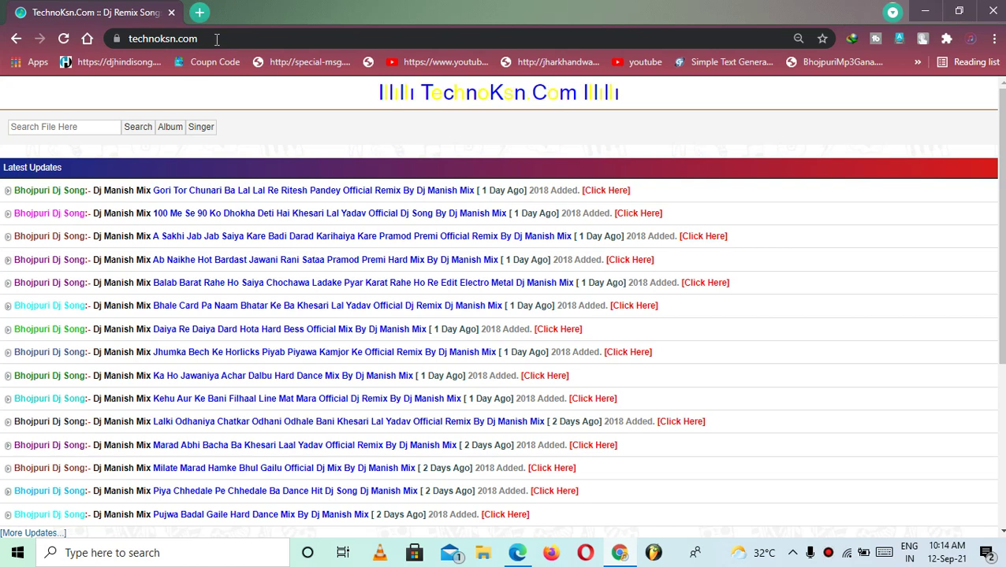
Search Google for 'ambition' and open the ambitionhost.in home page
click(217, 38)
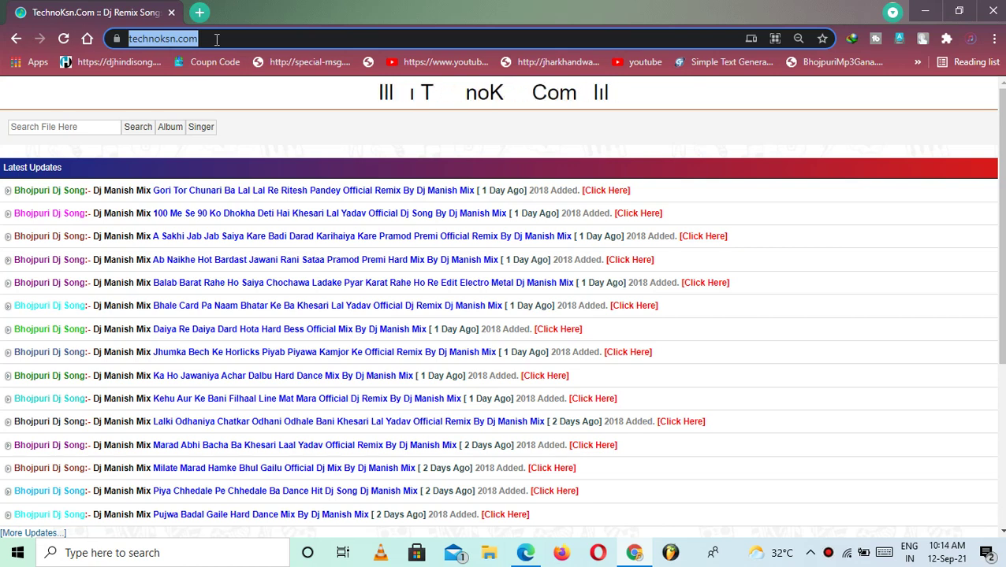
text(am)
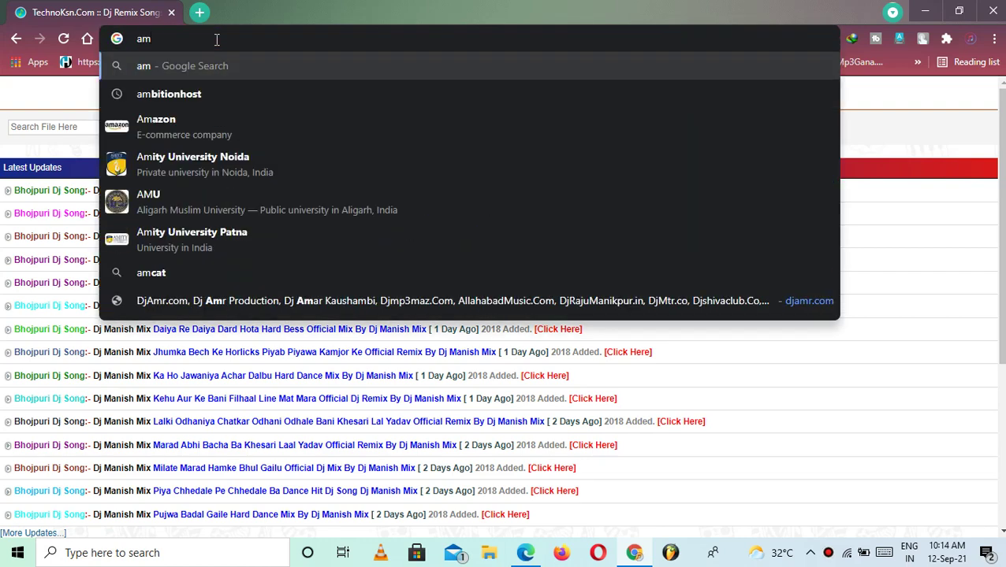
text(bit)
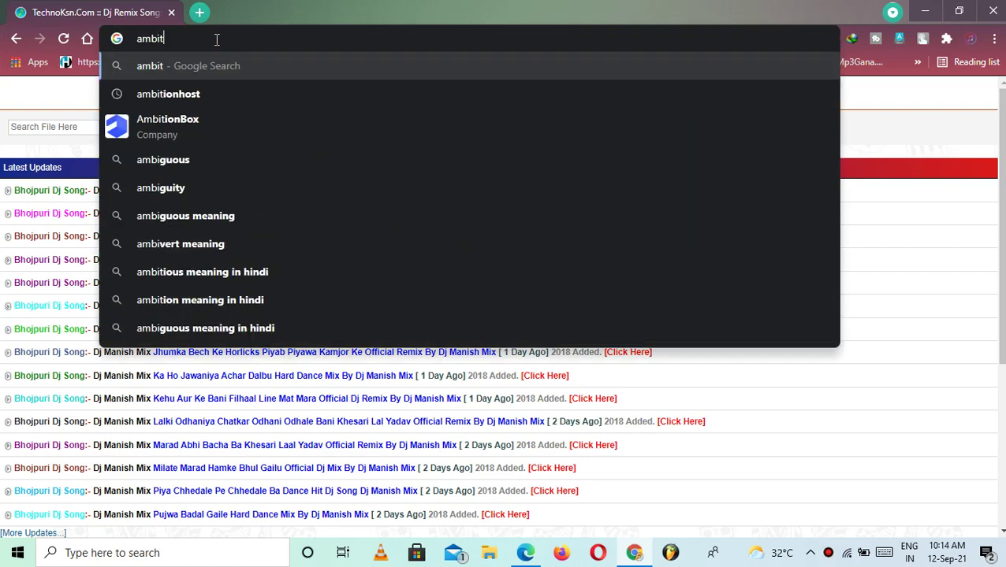
text(ion)
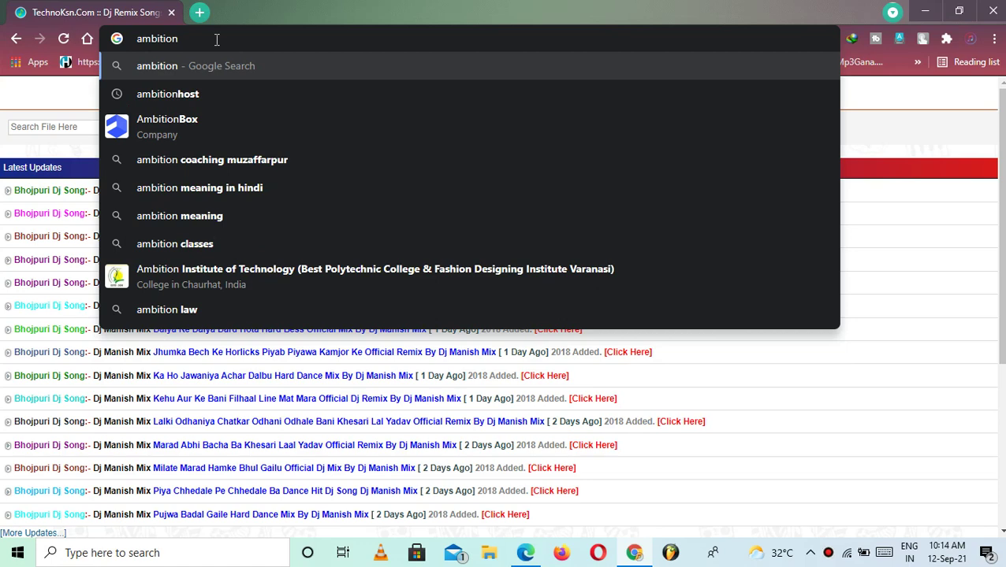
click(201, 88)
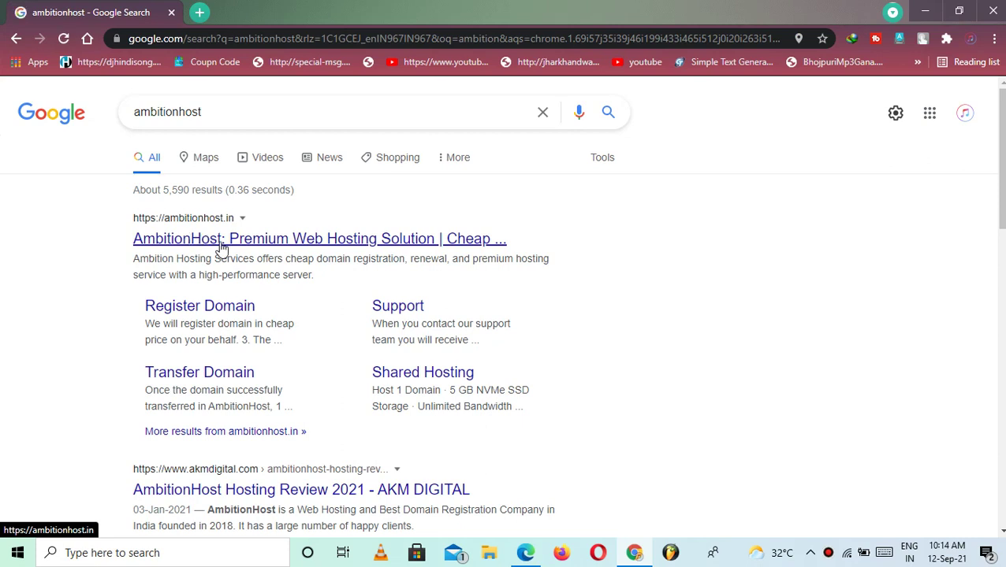
click(223, 238)
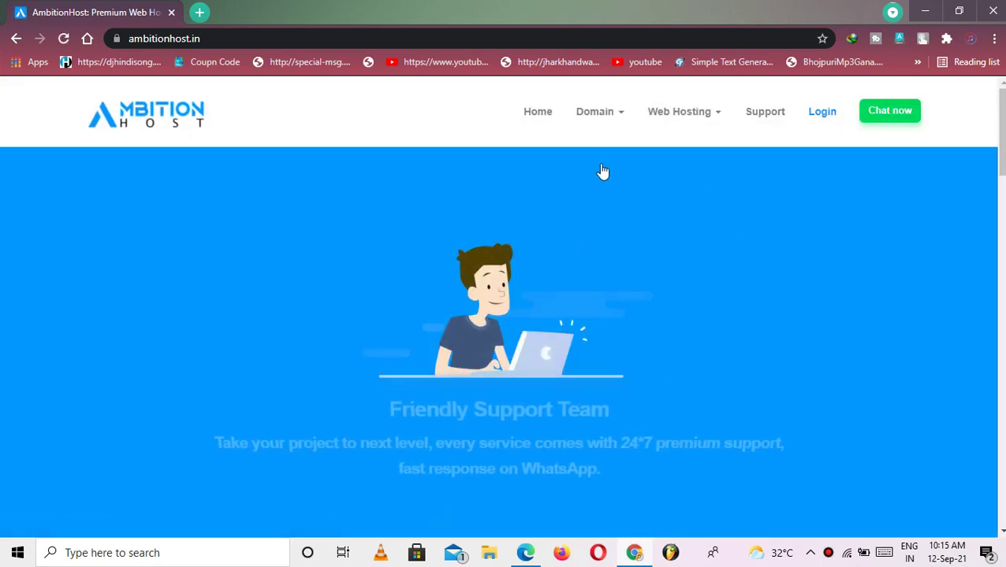
Search Register Domain for TheSaraKariResult.com, which shows as available at ₹599.00 INR
mouse_move(611, 123)
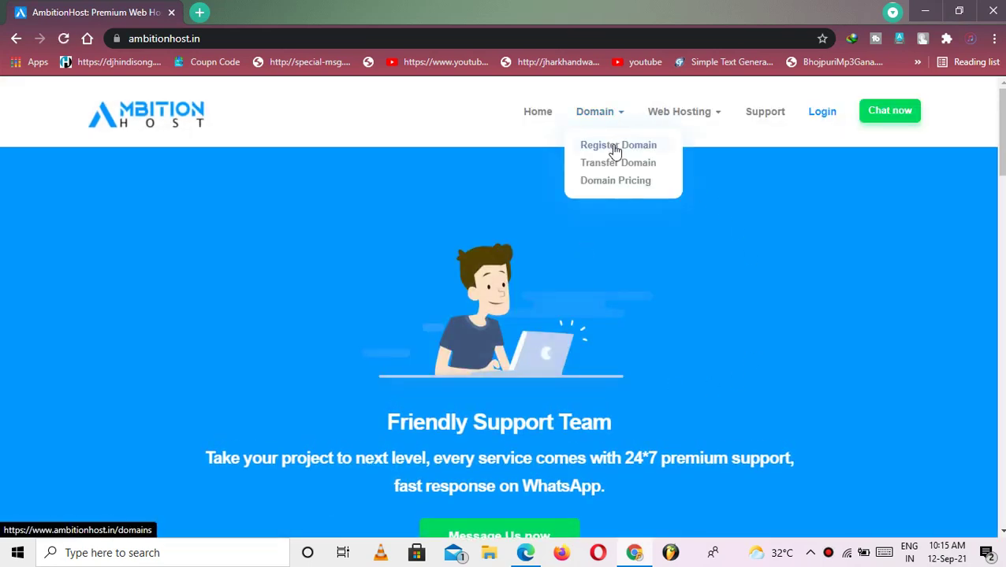
click(610, 144)
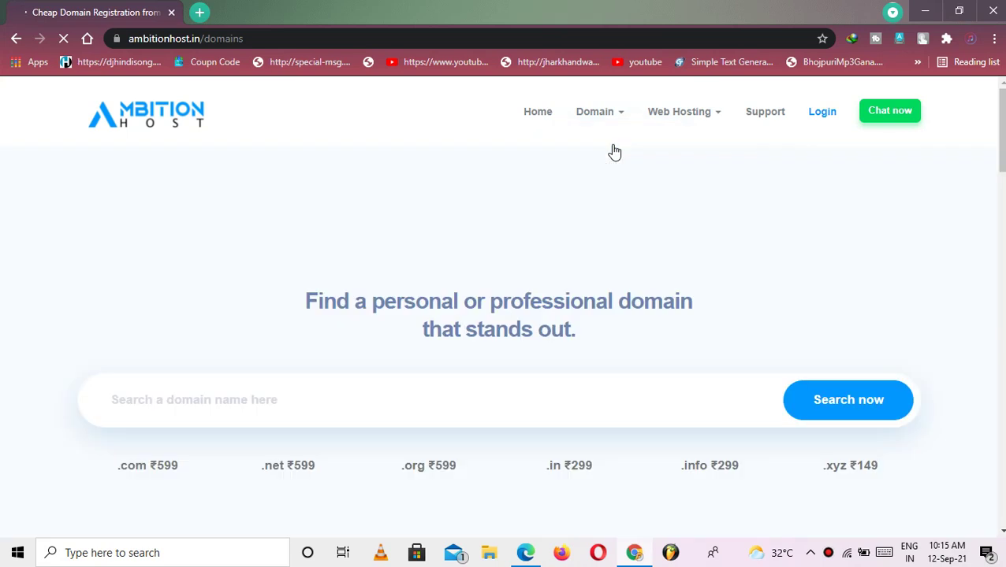
click(164, 413)
right_click(166, 410)
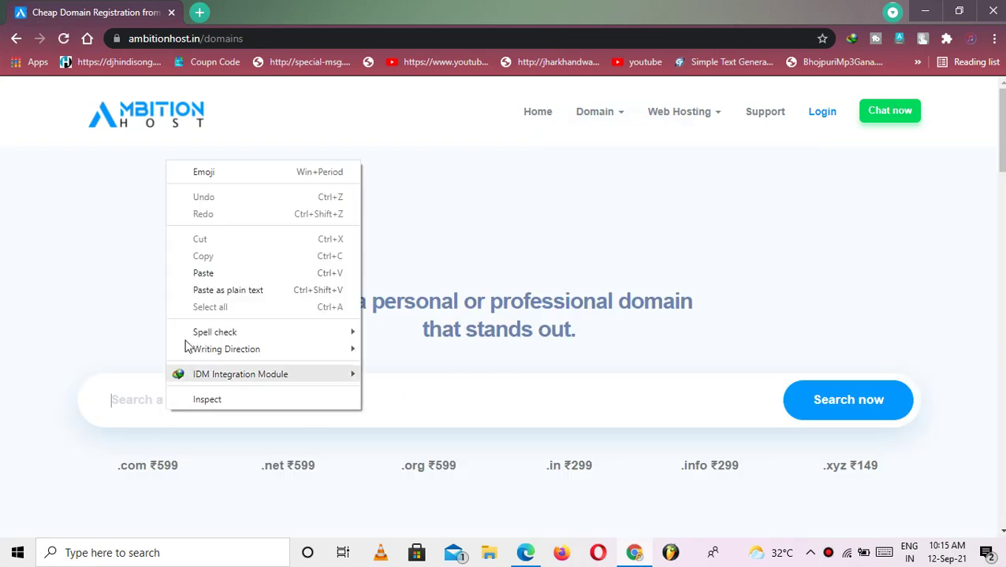
click(207, 273)
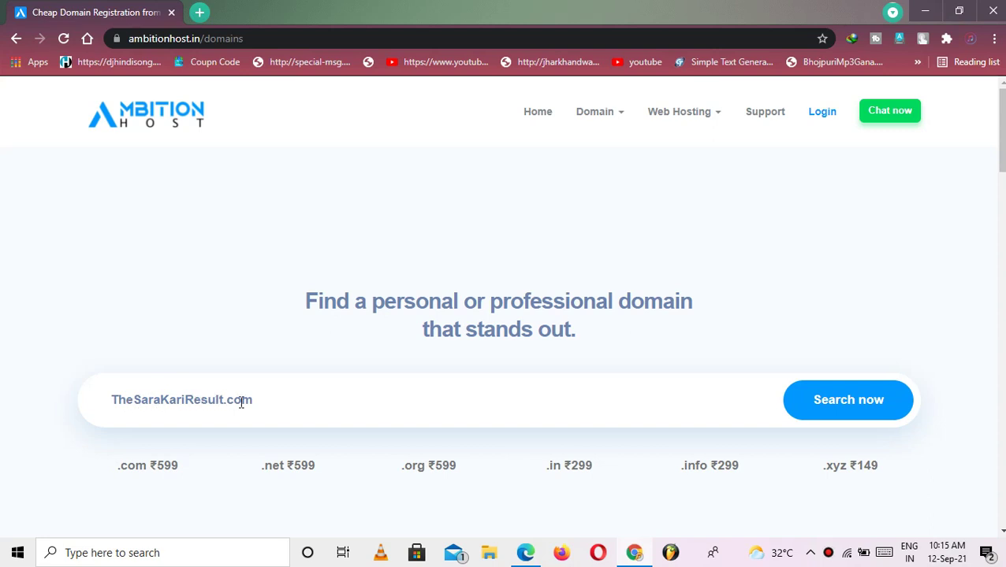
click(825, 408)
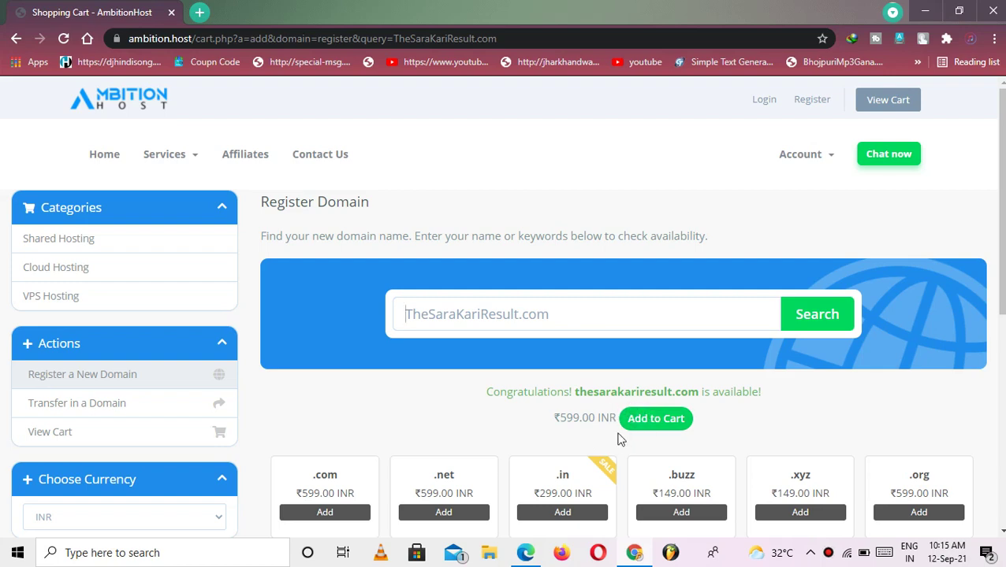
Add thesarakariresult.com to the cart and go to its Domains Configuration page
click(644, 423)
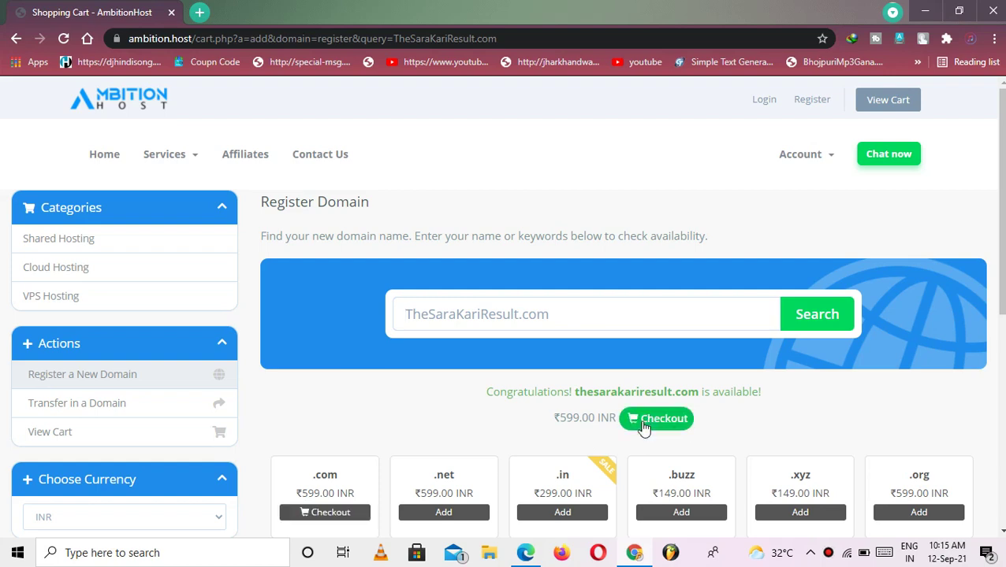
click(644, 425)
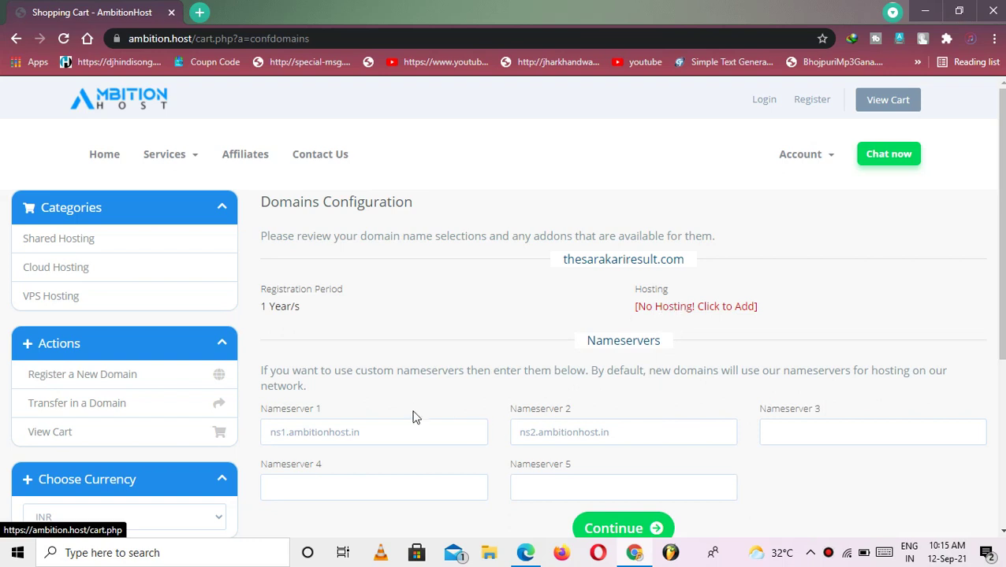
Clear the default Nameserver 1 and Nameserver 2 values and continue to Review & Checkout
scroll(437, 294, down, 2)
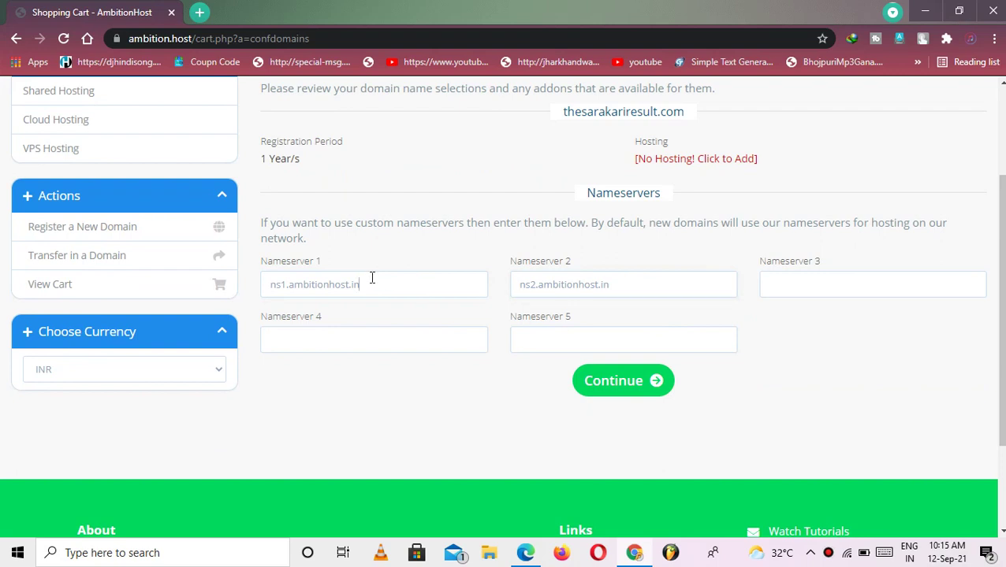
key(ctrl+a)
key(BackSpace)
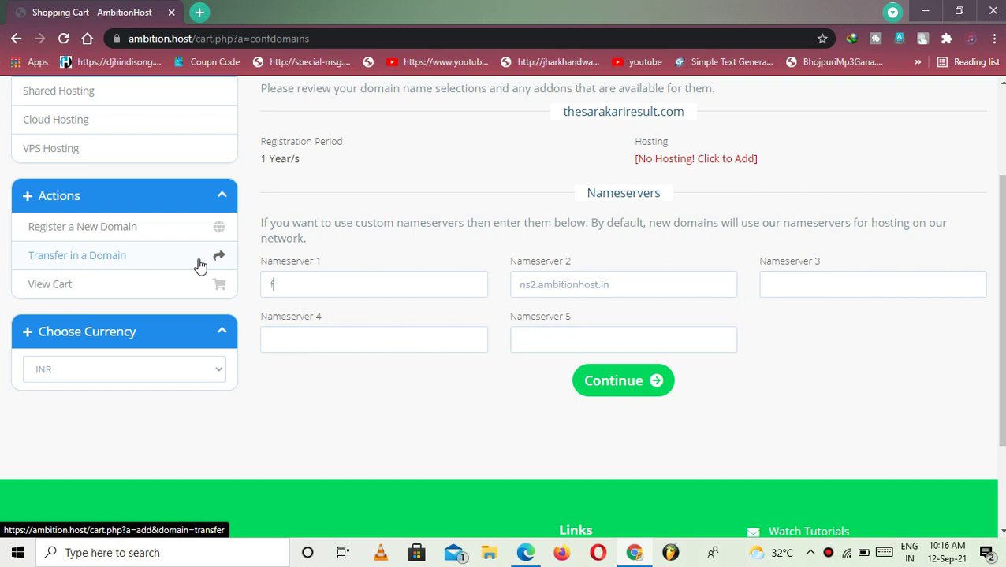
scroll(706, 352, up, 2)
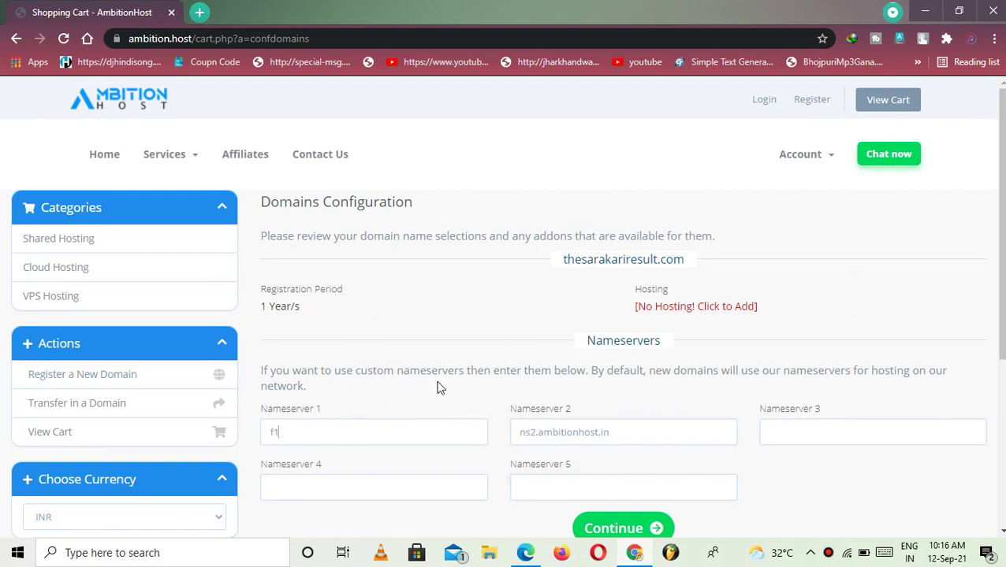
drag(300, 432, 231, 438)
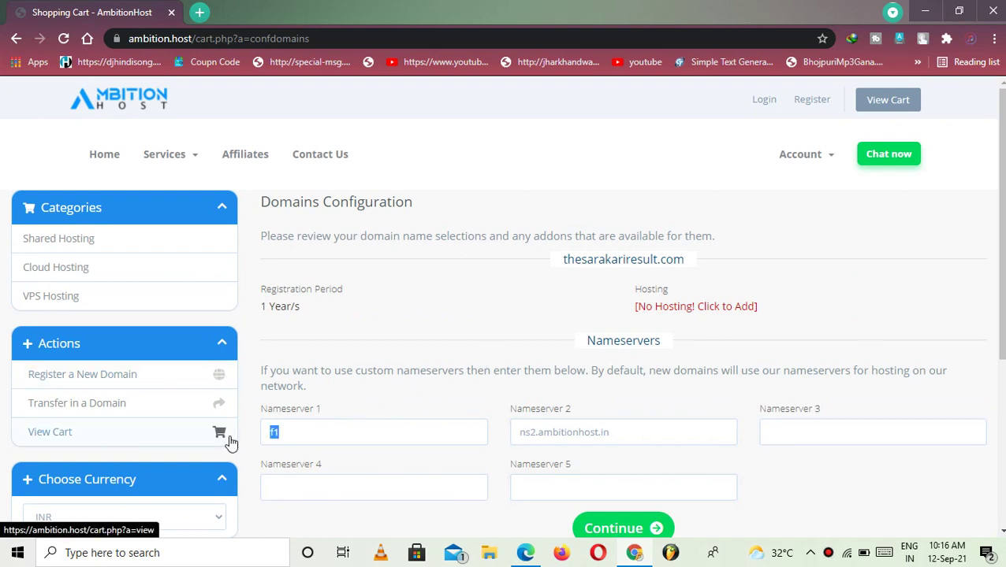
key(BackSpace)
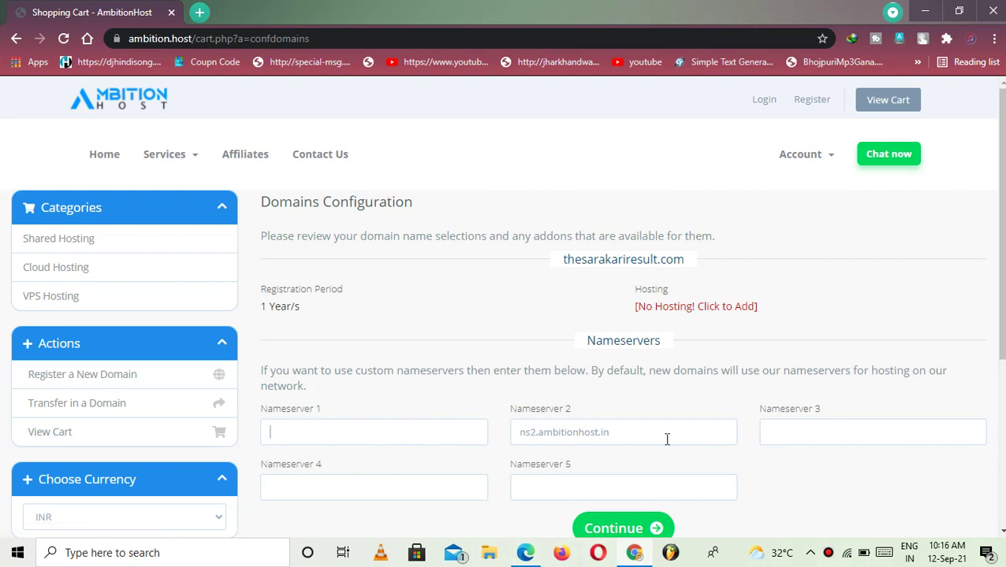
drag(666, 440, 410, 438)
key(BackSpace)
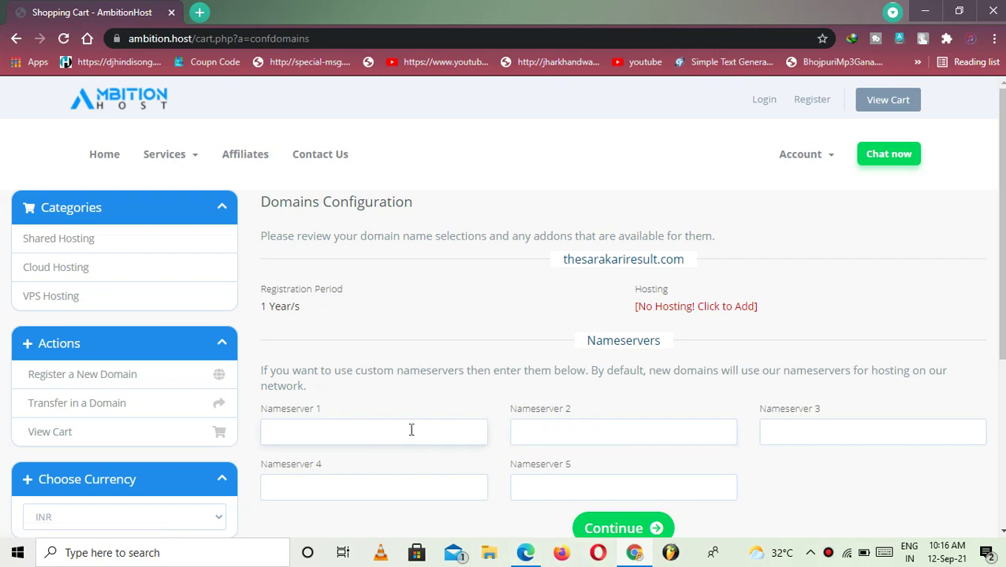
click(587, 527)
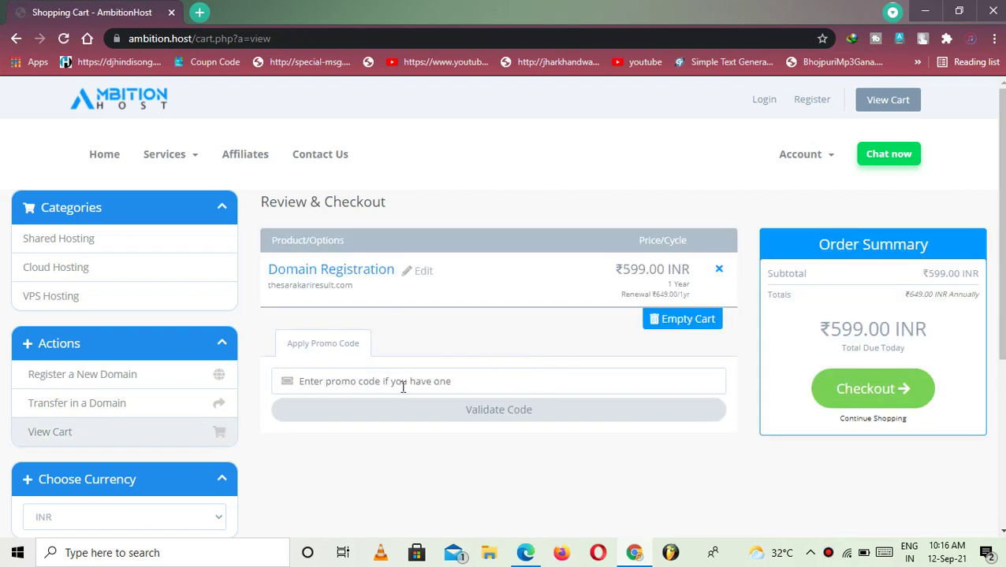
Validate promo code COM195, bringing the total to ₹195.00 INR, then proceed to checkout
click(403, 386)
text(COM195)
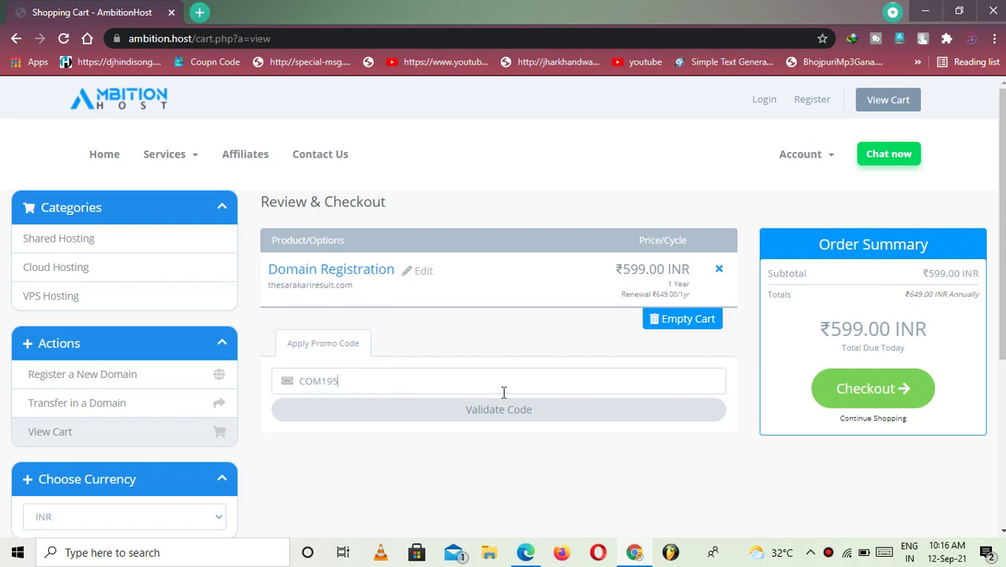
click(539, 418)
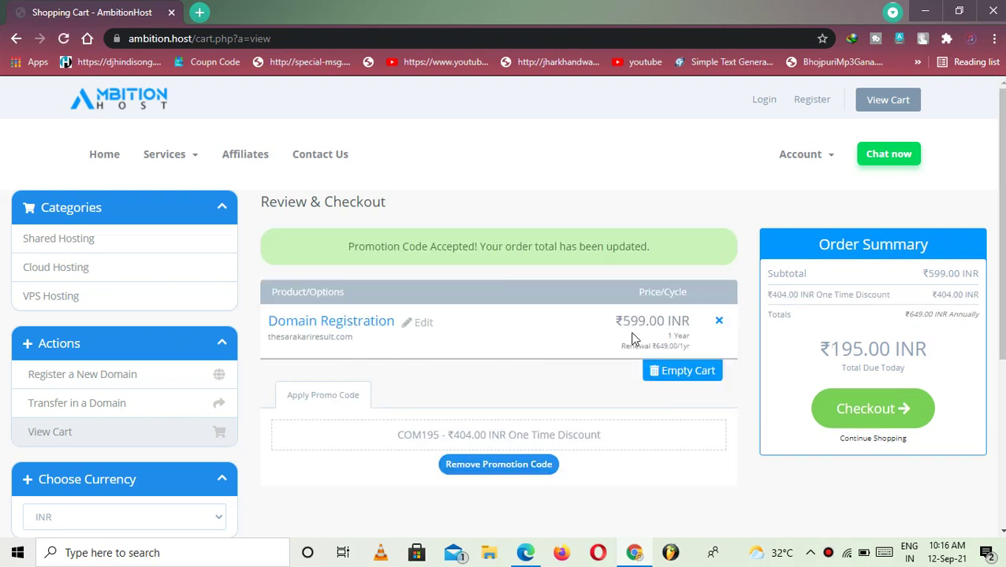
drag(829, 350, 894, 353)
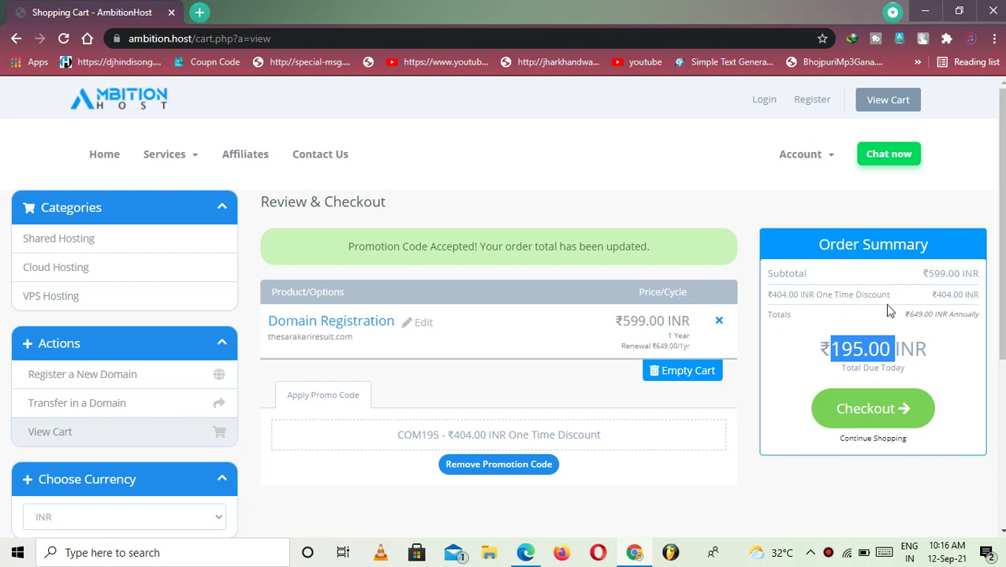
double_click(913, 314)
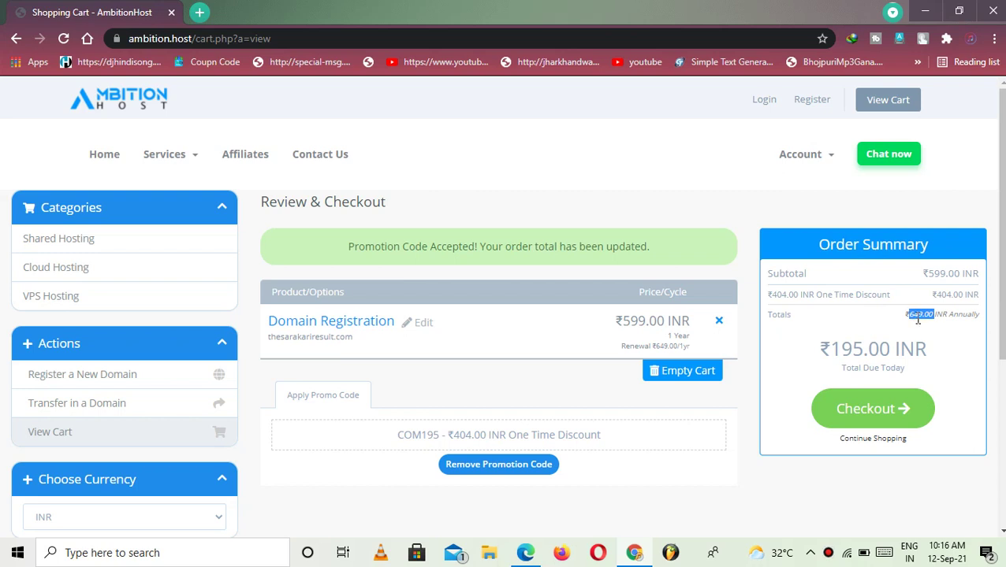
click(908, 408)
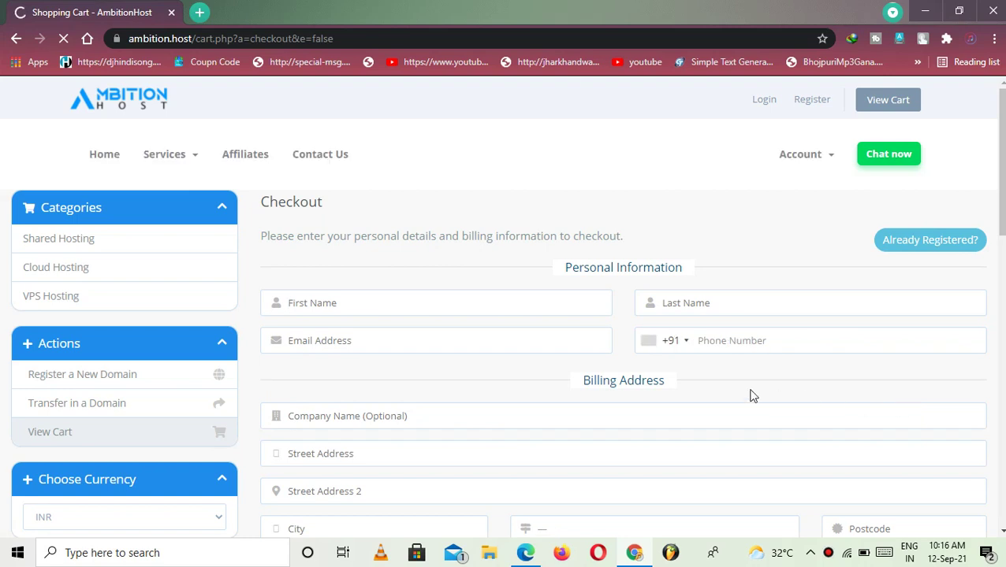
Autofill the form from the first saved contact and switch Email to the alternate saved address
click(532, 307)
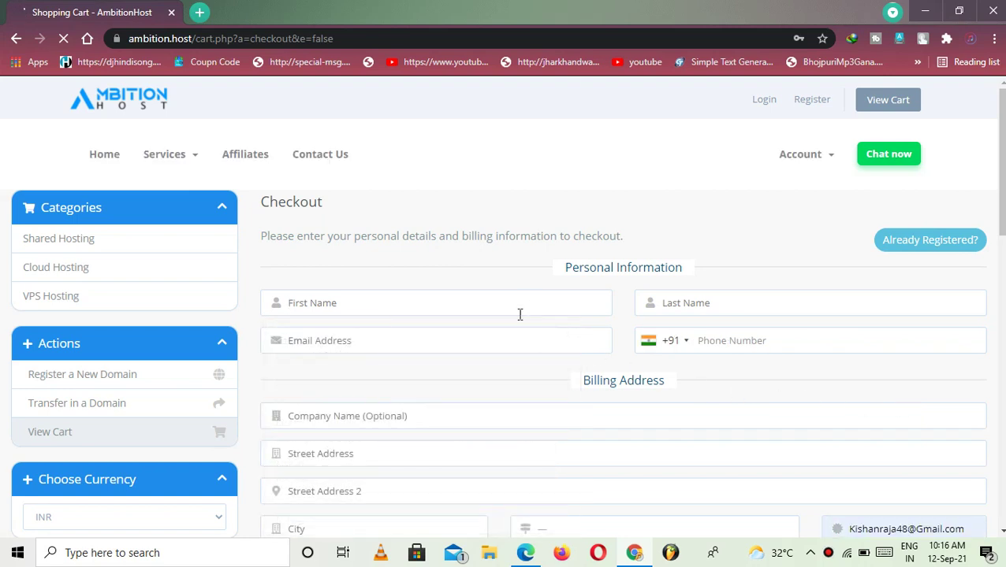
click(519, 314)
click(466, 350)
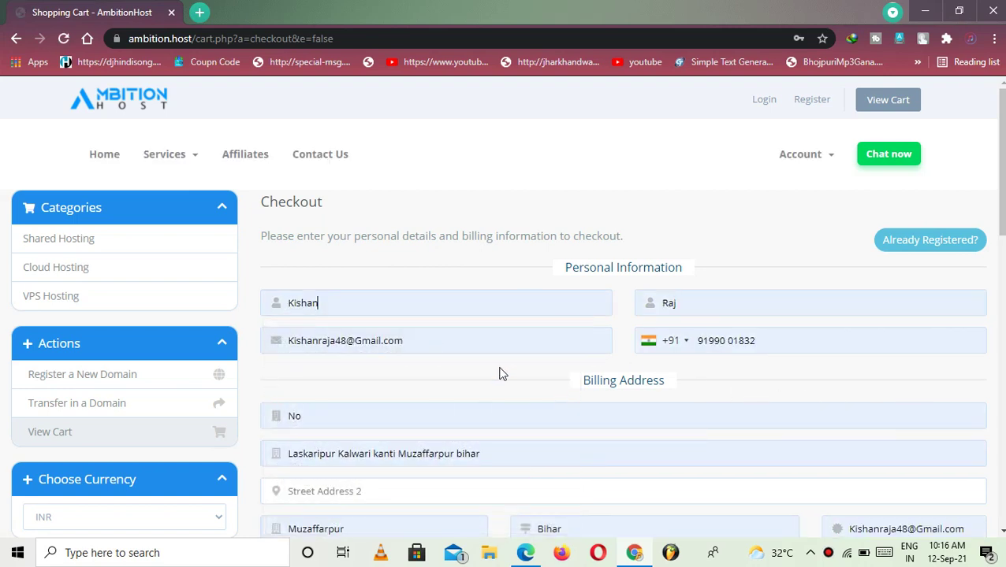
triple_click(450, 343)
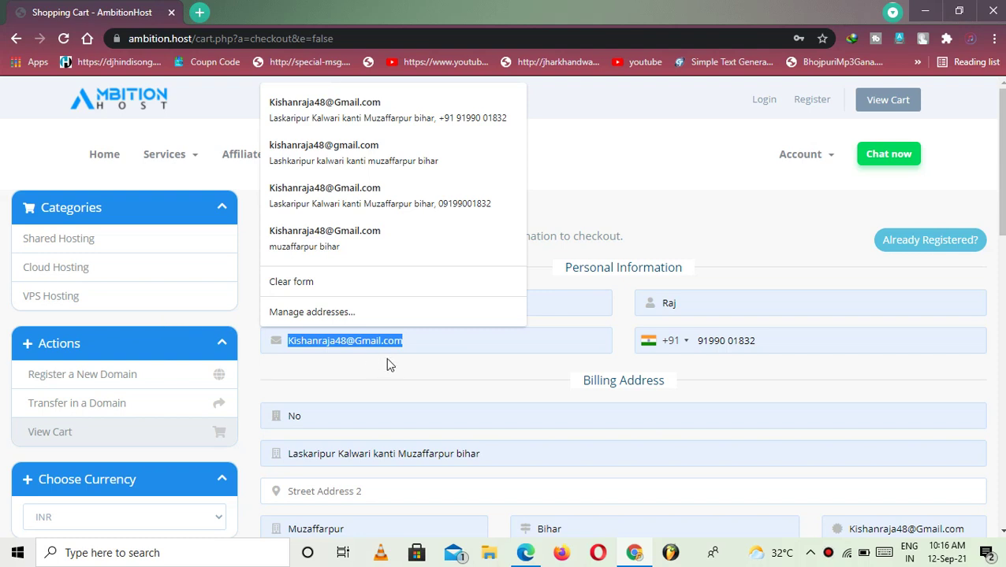
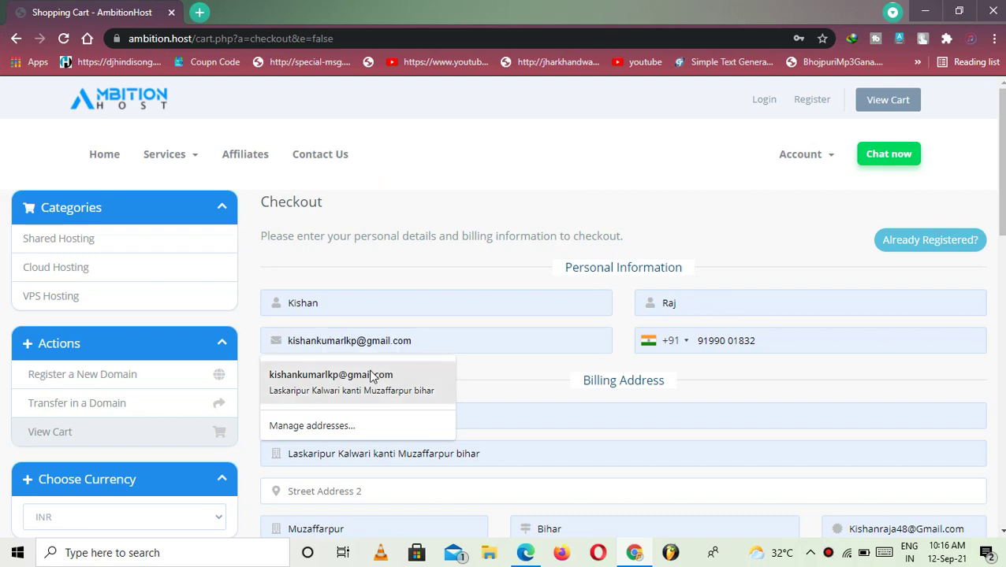
click(377, 374)
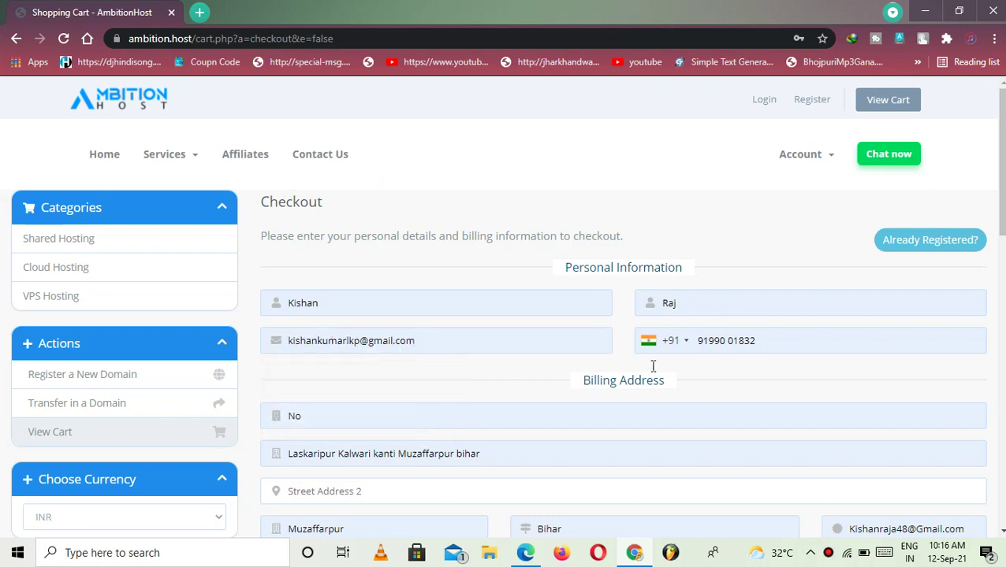
Copy the alternate email into the billing field near the postcode, replacing the old email
scroll(628, 411, down, 2)
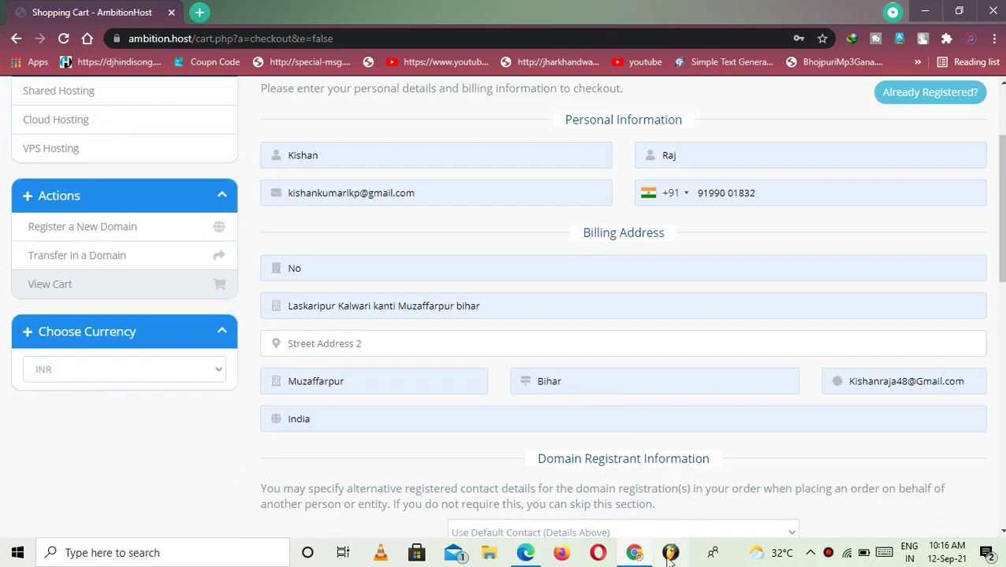
scroll(823, 366, down, 2)
scroll(823, 351, up, 1)
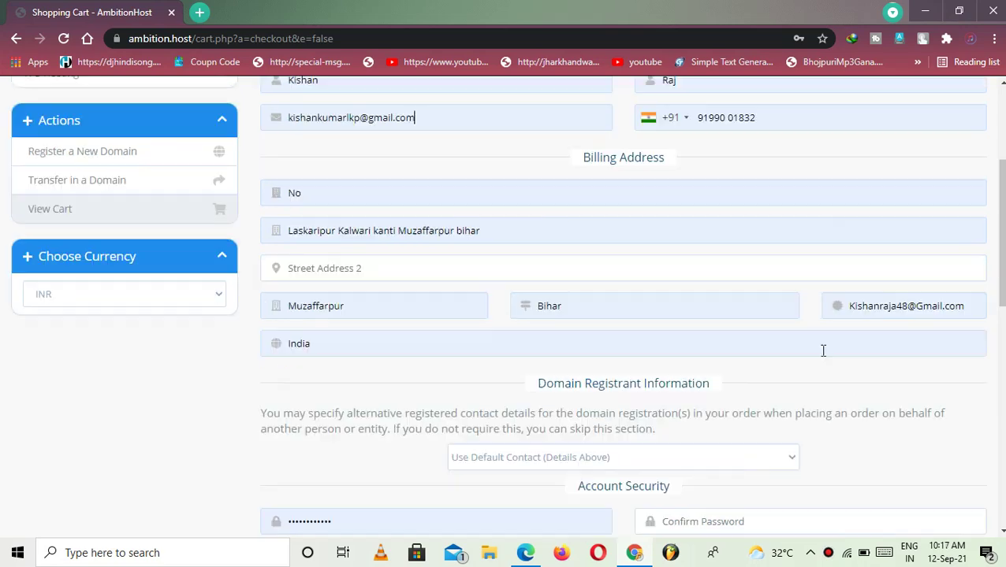
scroll(823, 351, up, 3)
drag(406, 341, 183, 337)
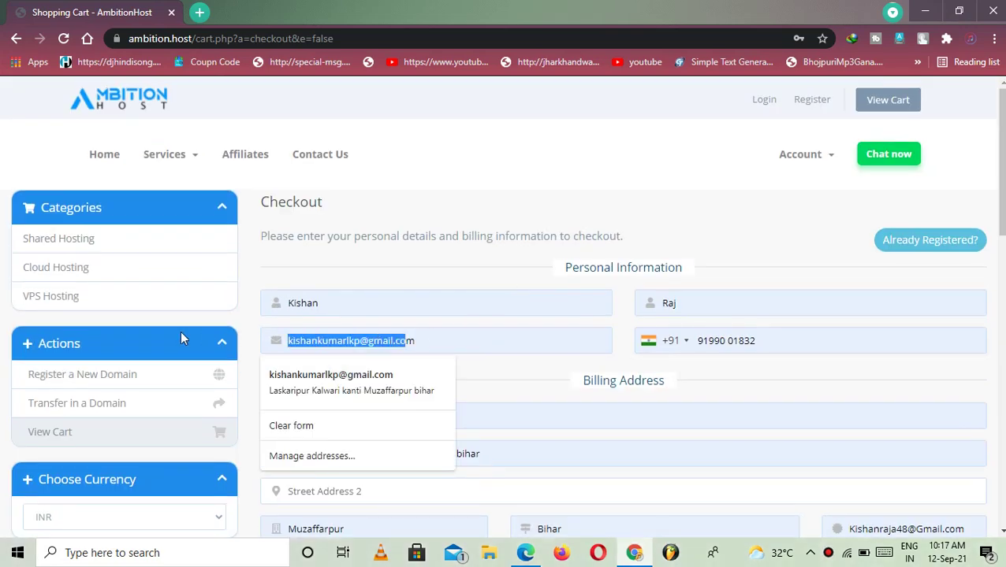
triple_click(447, 339)
scroll(756, 308, down, 4)
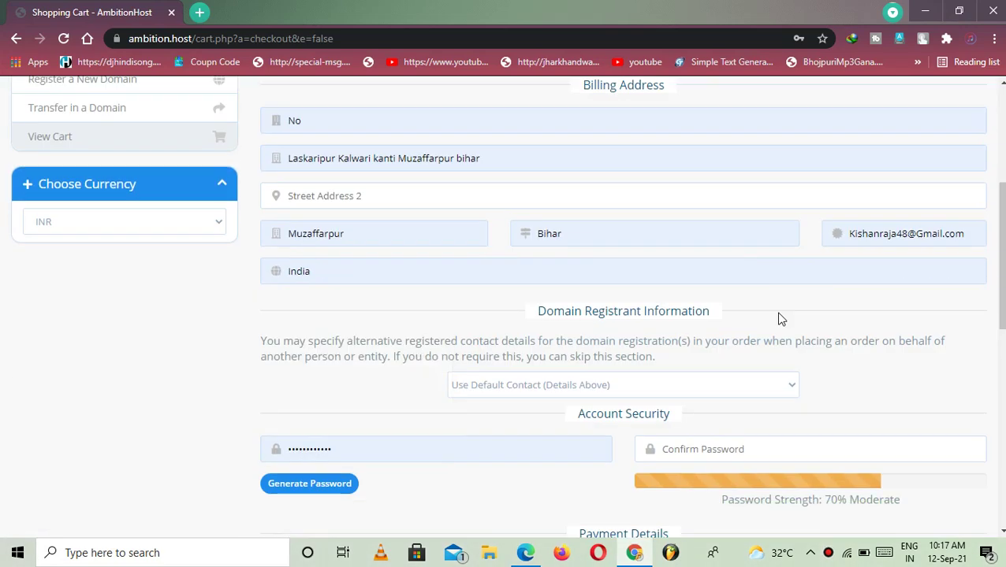
triple_click(889, 228)
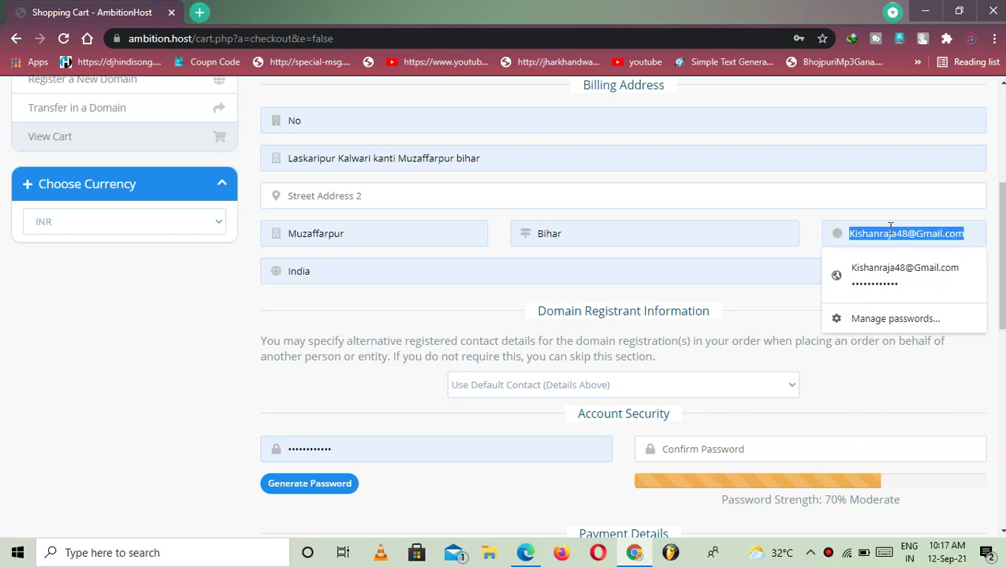
key(ctrl+v)
scroll(461, 293, up, 4)
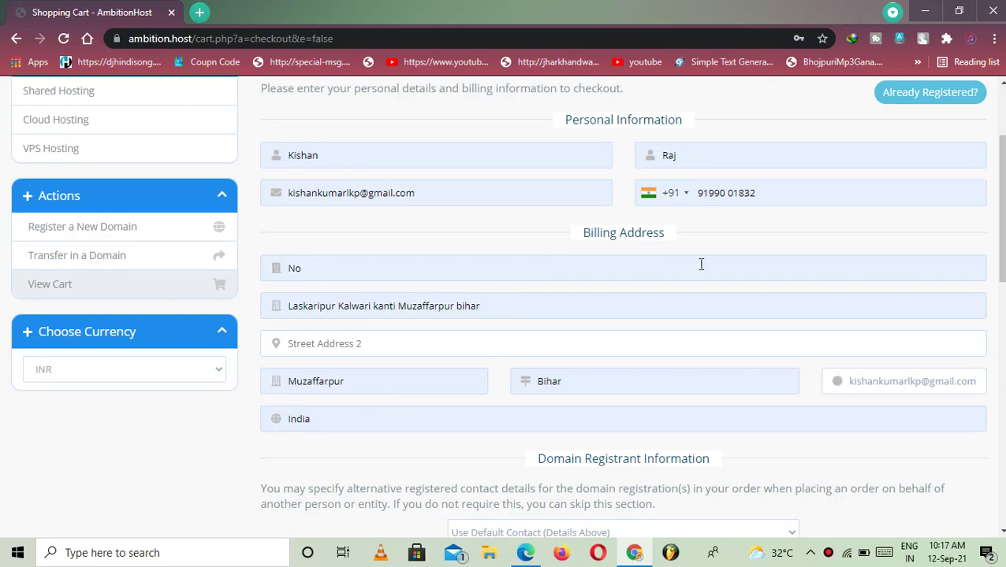
scroll(684, 278, down, 5)
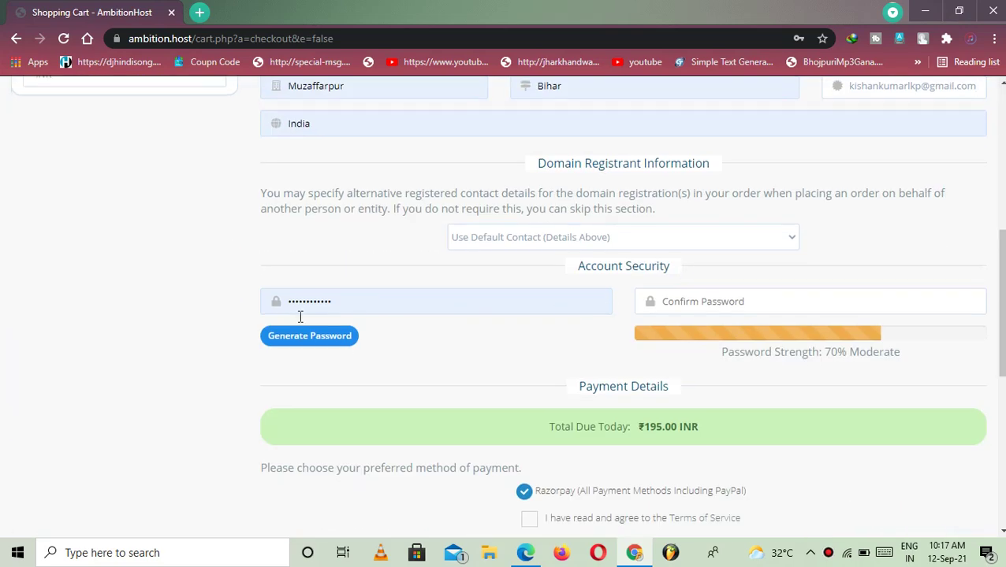
Enter the account password and its confirmation, rated 70% Moderate strength
click(690, 300)
click(552, 307)
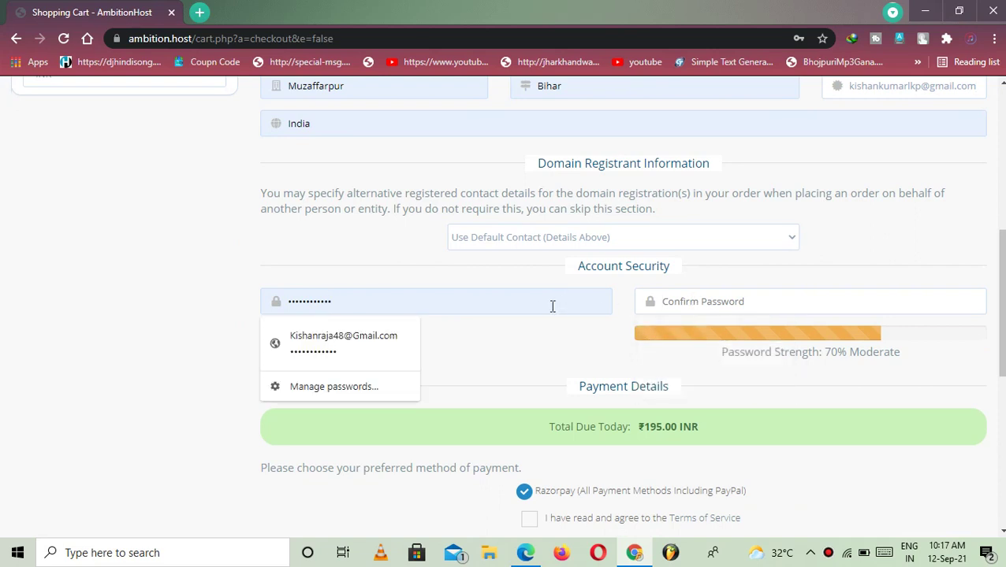
key(ctrl+a)
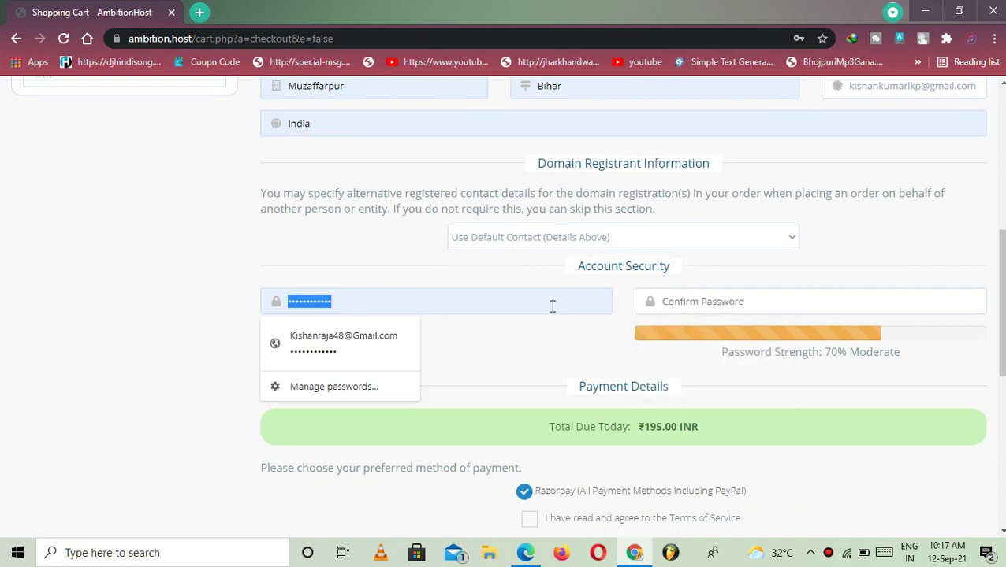
text(•••••••)
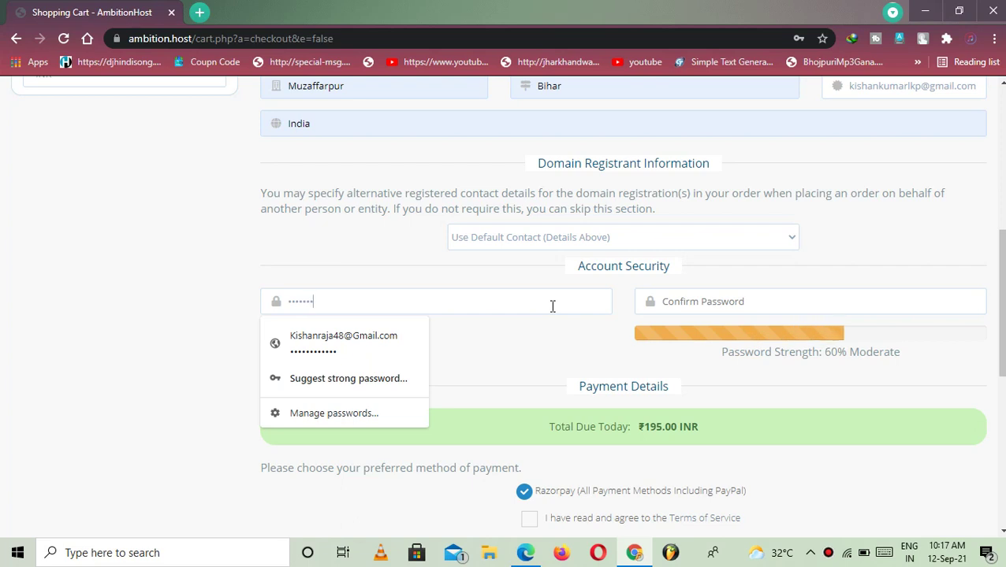
text(•••••)
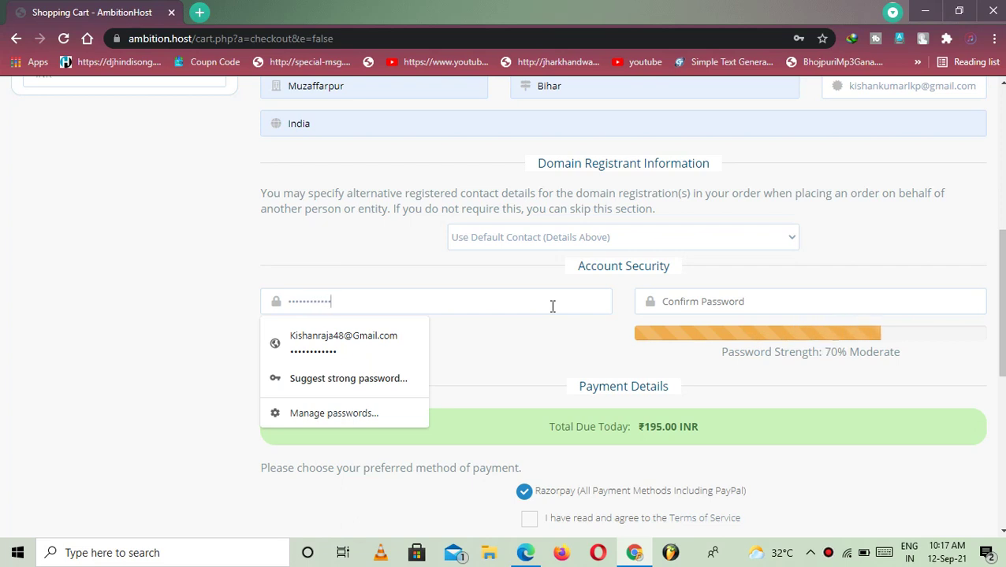
click(763, 300)
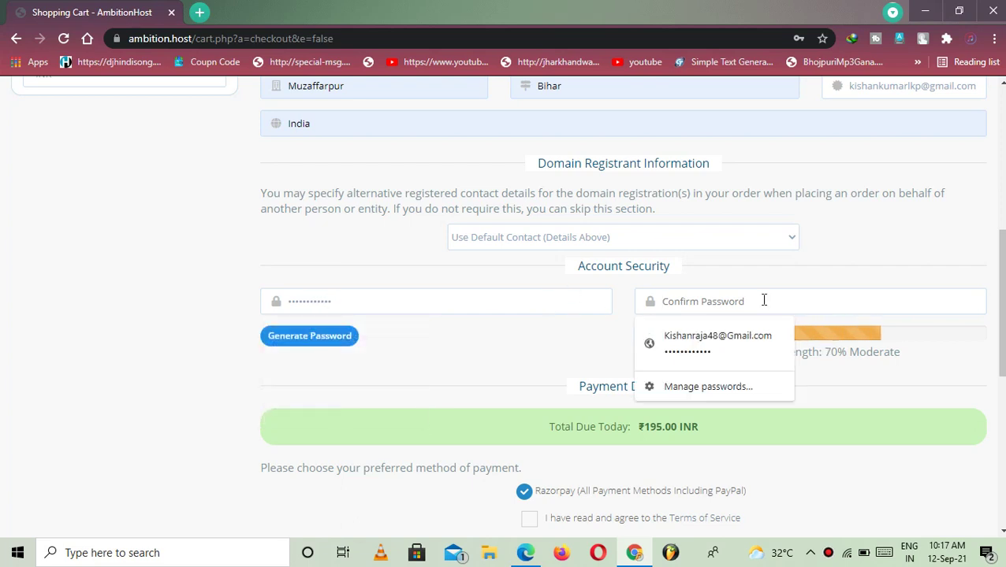
text(••)
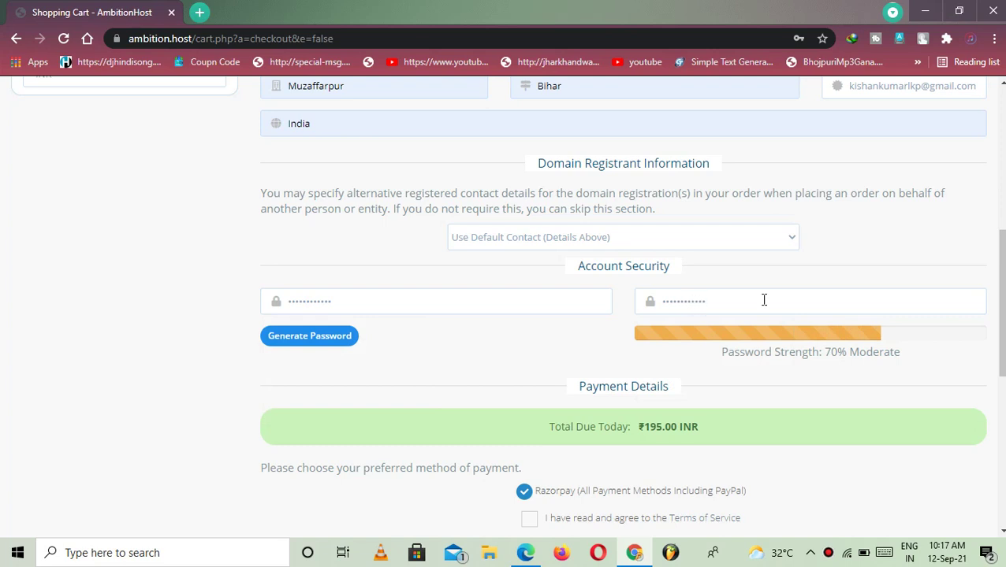
scroll(496, 391, down, 2)
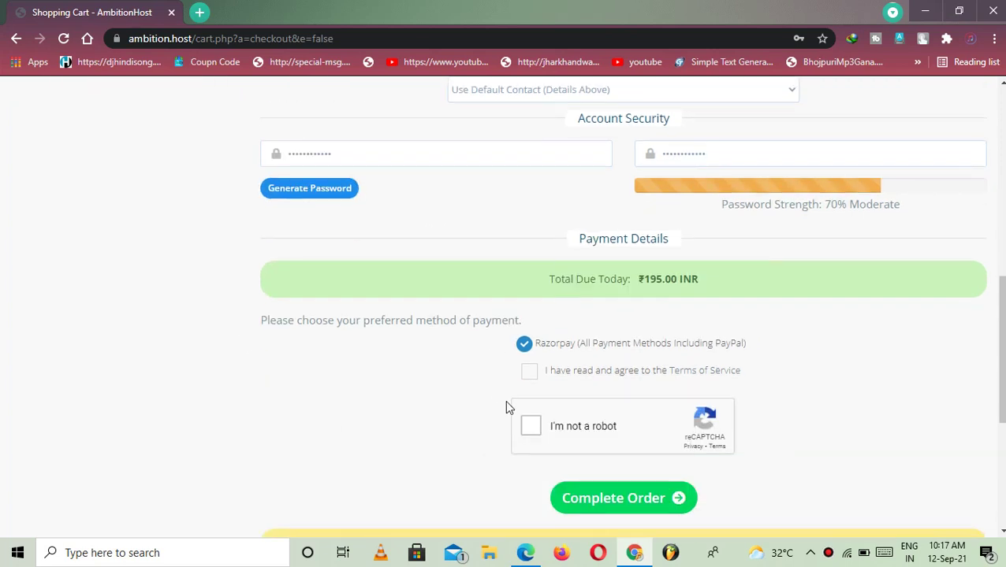
Accept the Terms of Service, pass reCAPTCHA and submit, which returns a postcode format error
click(528, 372)
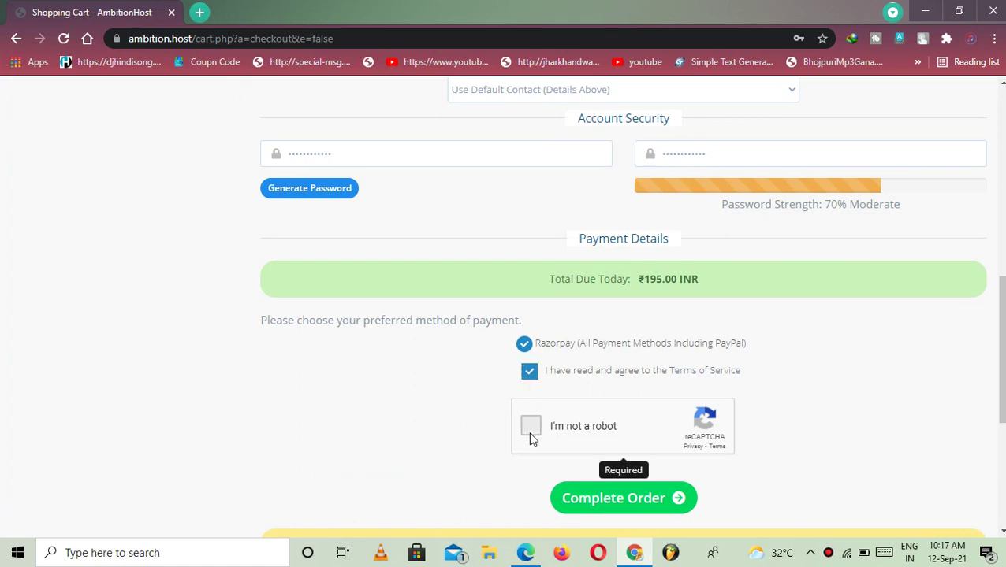
click(530, 434)
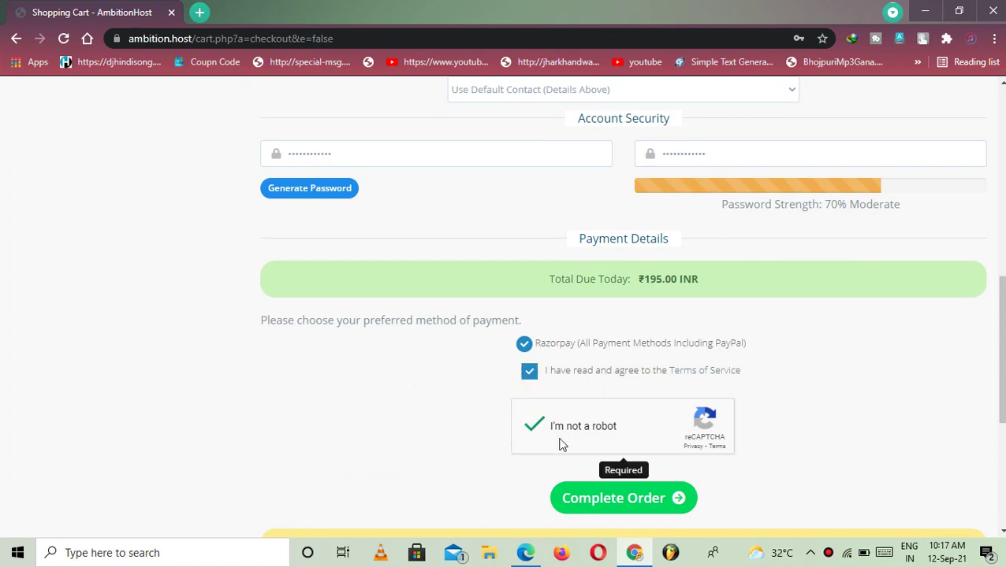
click(611, 502)
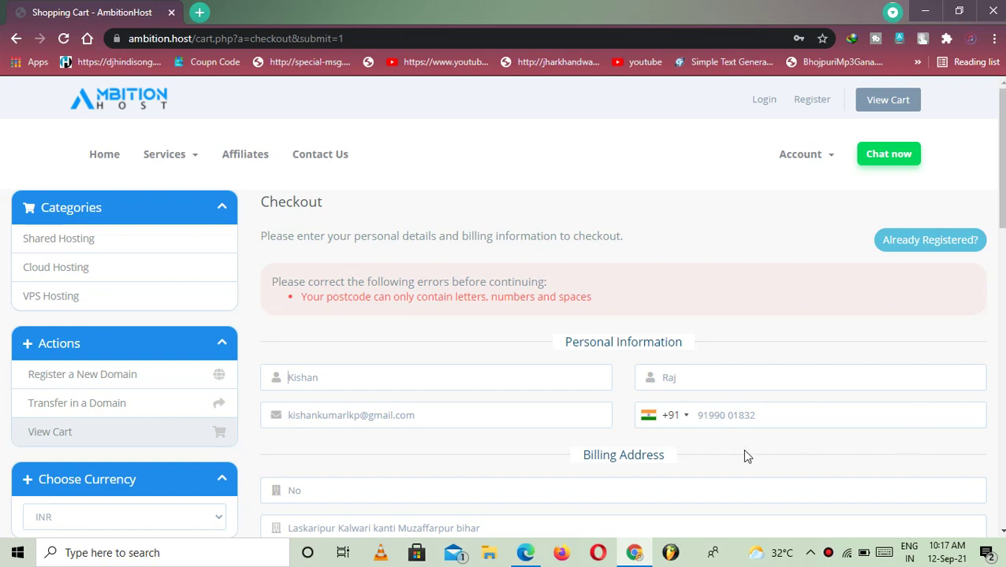
Refill the checkout from the saved contact entries and resubmit the form
scroll(606, 306, down, 4)
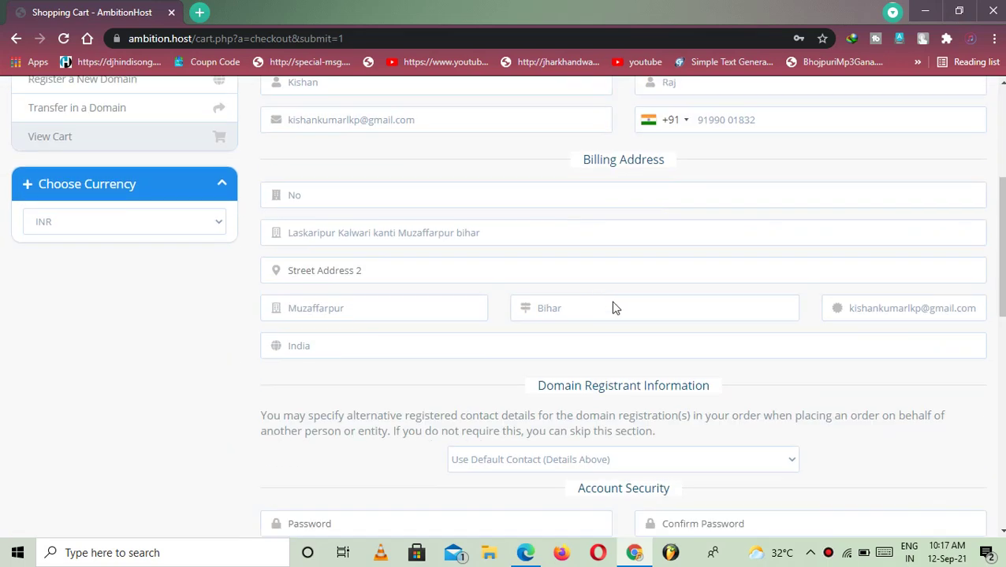
scroll(678, 310, up, 2)
click(474, 231)
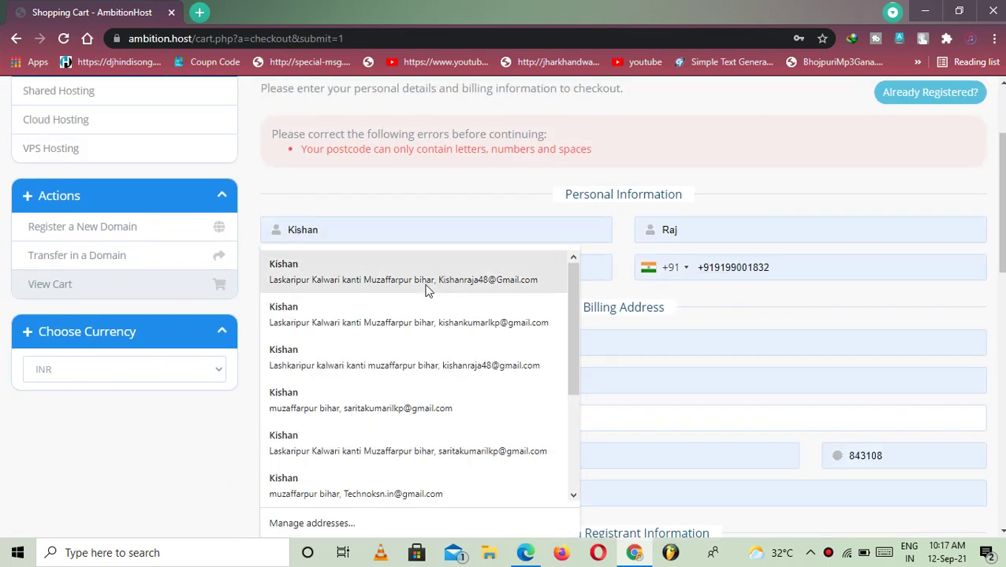
click(381, 296)
scroll(477, 186, down, 2)
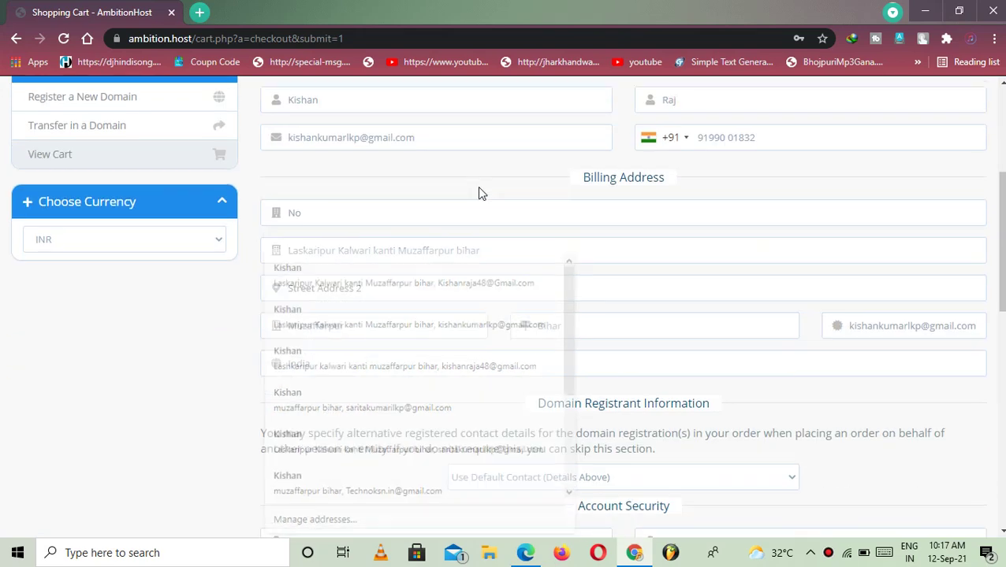
click(409, 123)
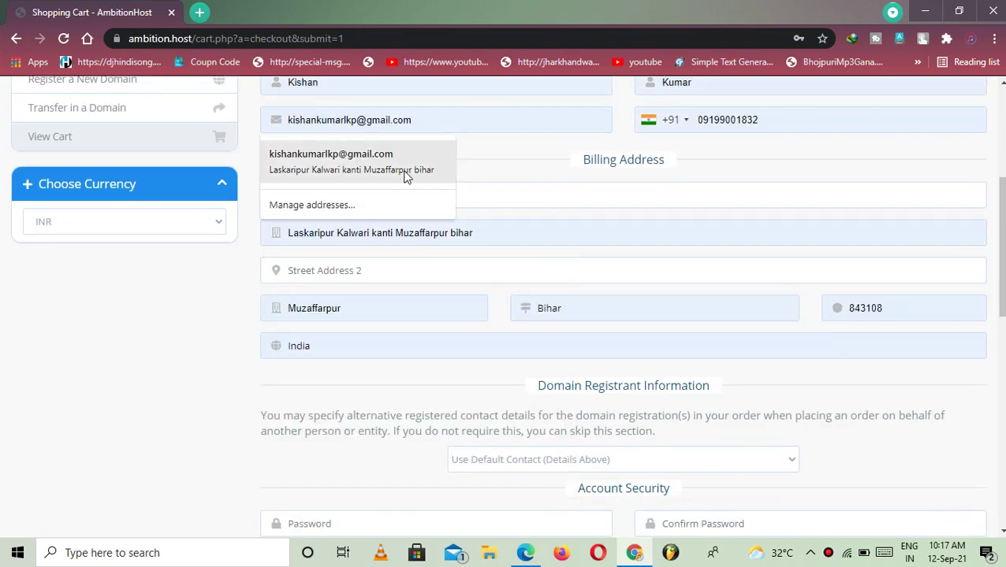
click(406, 174)
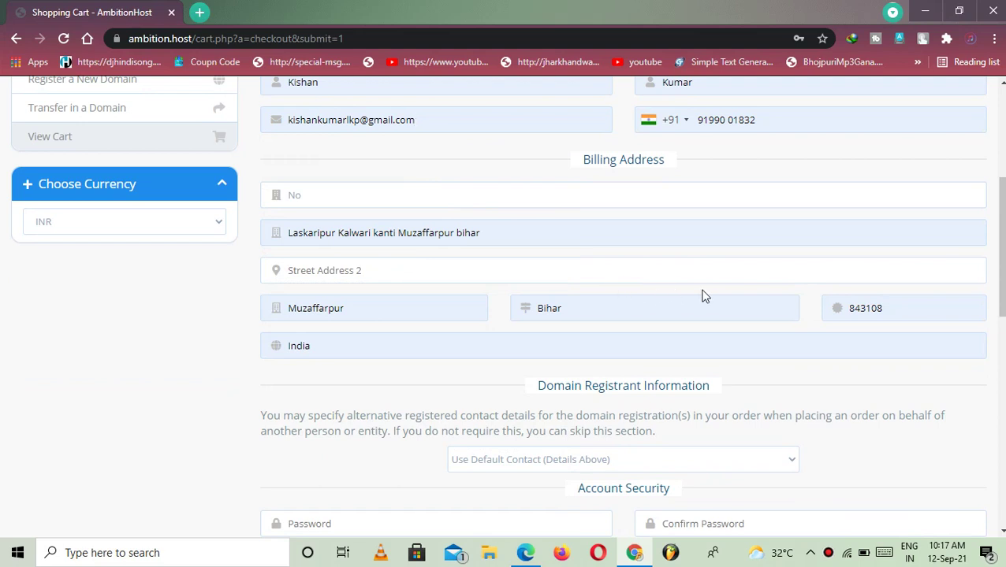
click(873, 308)
click(886, 309)
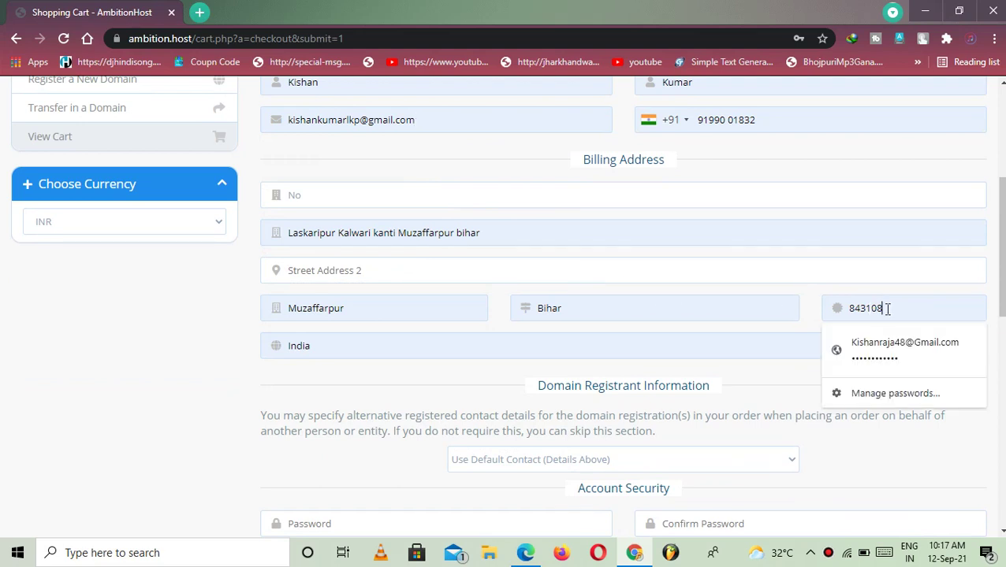
key(Return)
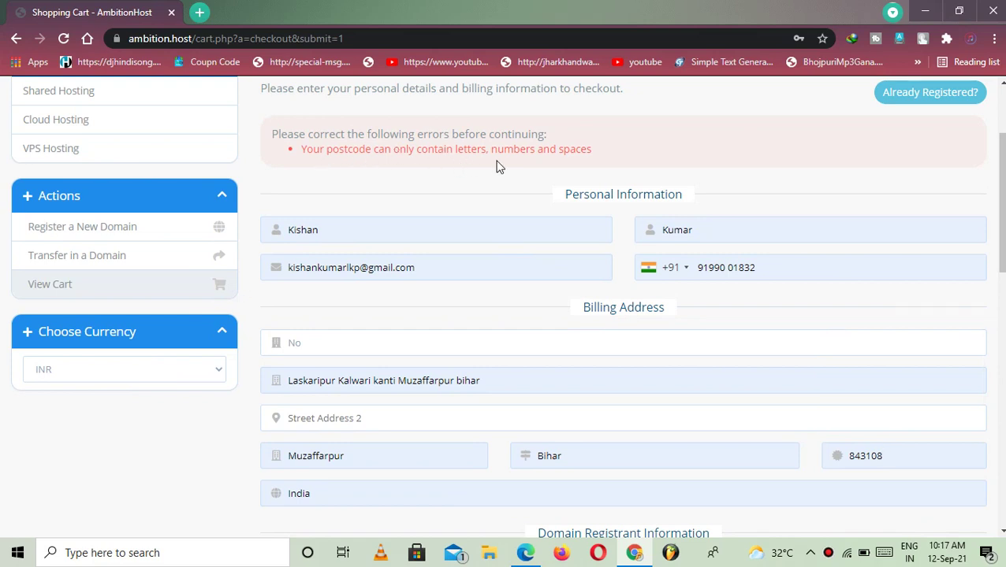
Retype the postcode as 843108 and dismiss the address suggestions
scroll(566, 164, down, 4)
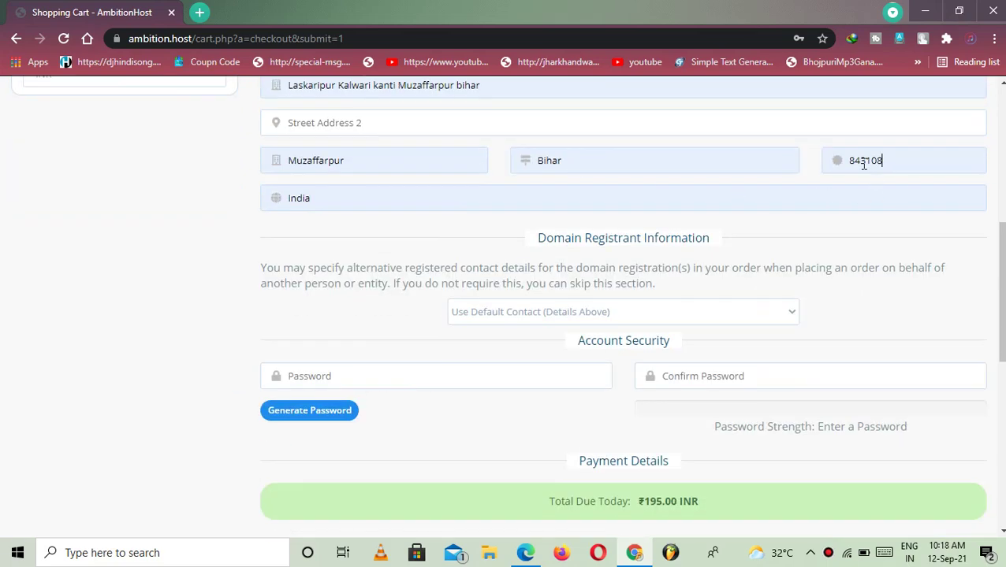
double_click(863, 162)
text(84310)
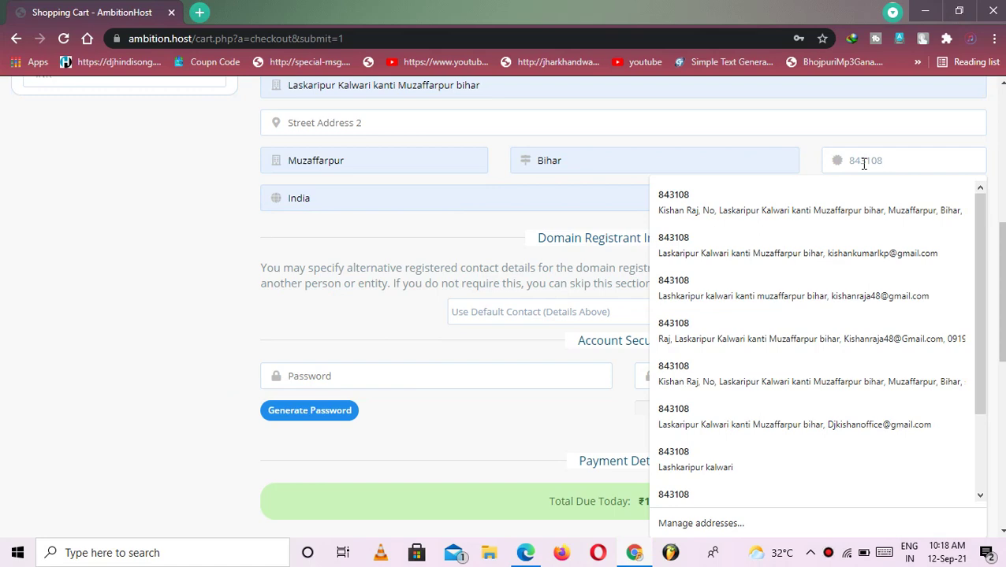
text(8)
click(246, 234)
scroll(418, 264, up, 2)
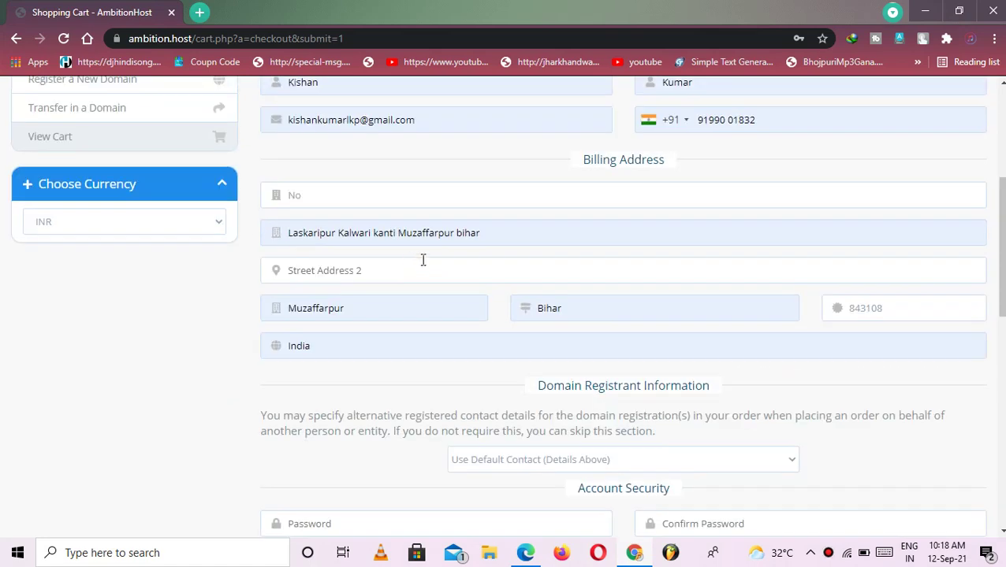
scroll(521, 218, up, 2)
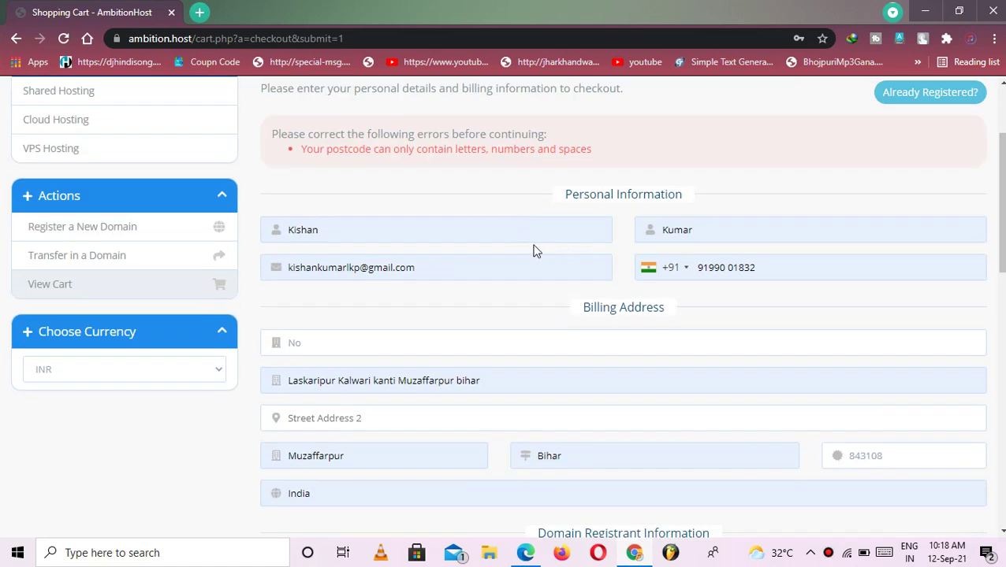
scroll(382, 256, down, 2)
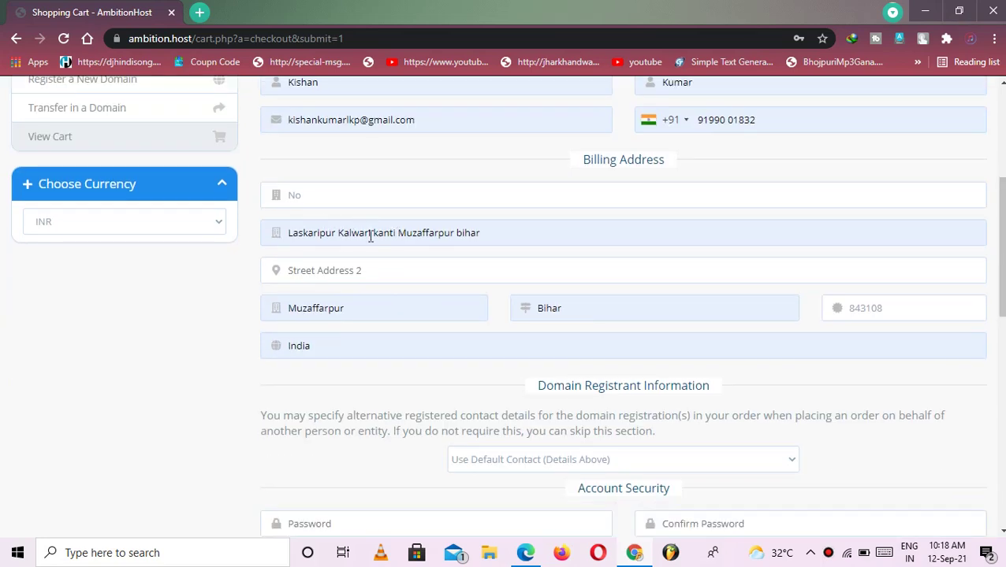
click(339, 270)
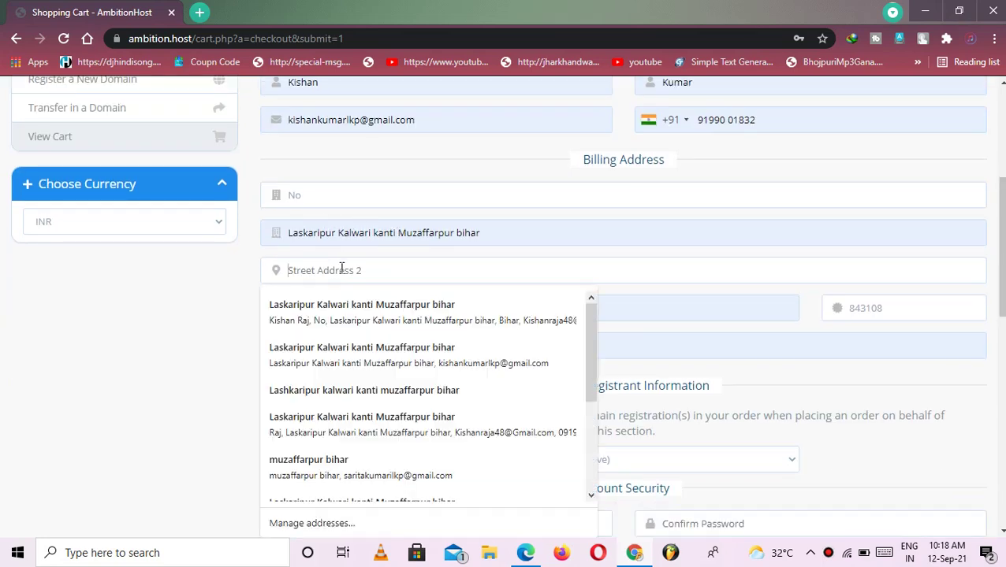
click(231, 294)
scroll(552, 323, down, 2)
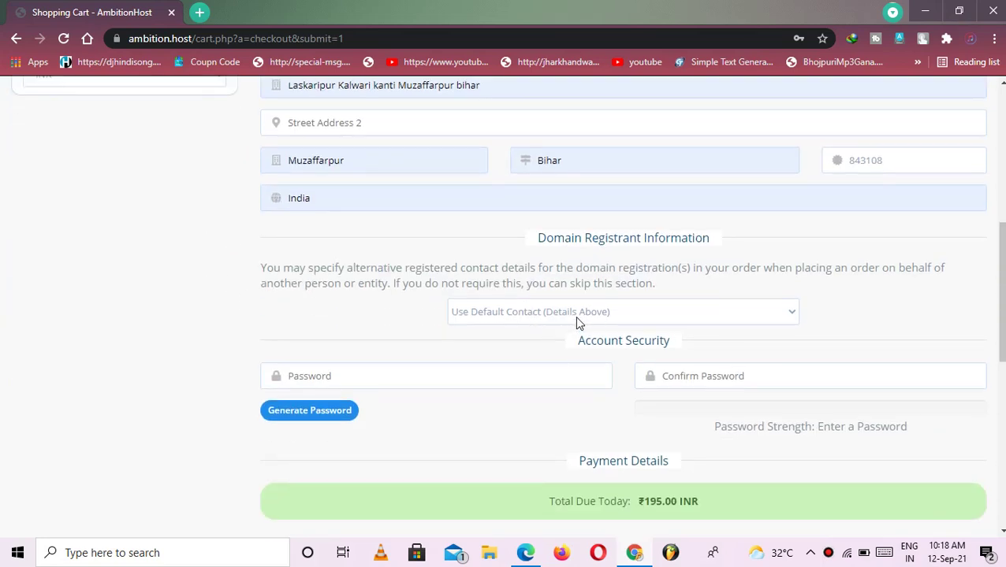
click(576, 318)
Keep the default registrant contact and enter the account password and its confirmation
click(575, 316)
click(376, 377)
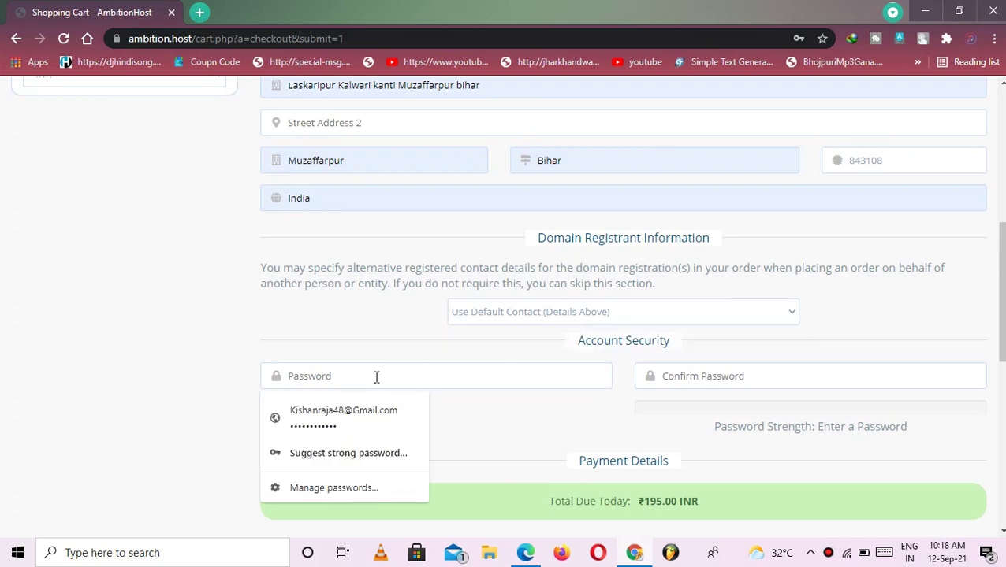
text(••••••••)
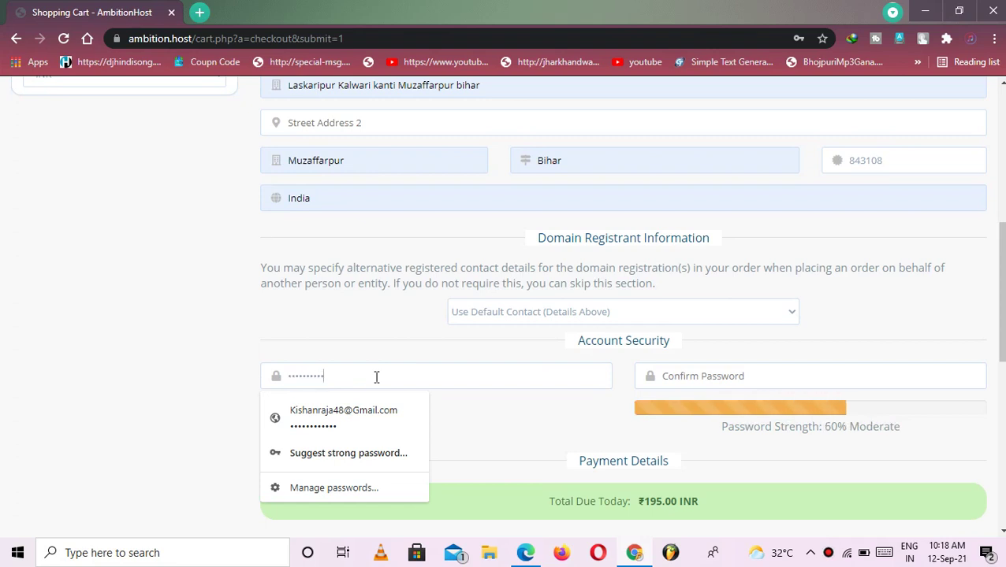
text(••)
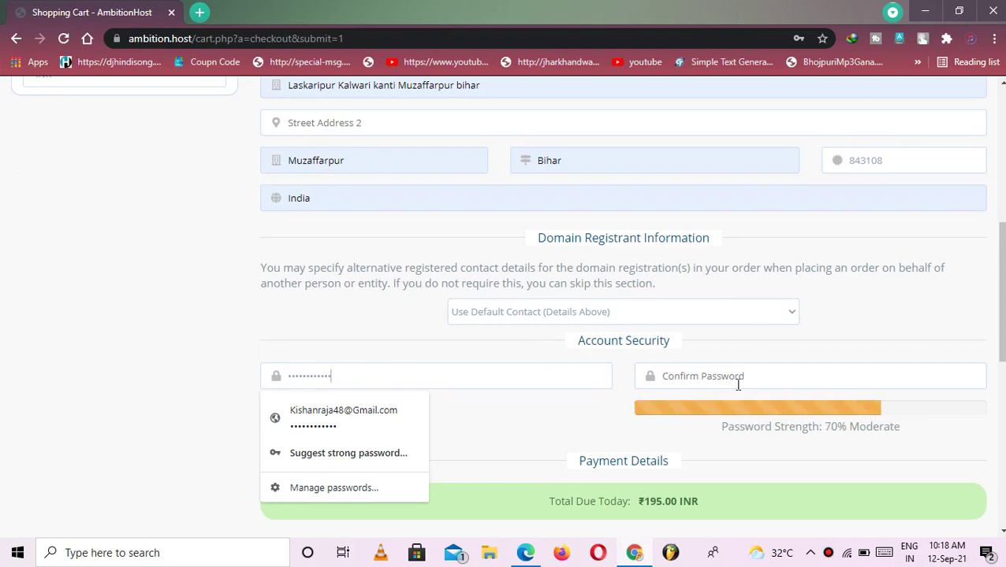
click(738, 382)
text(•••)
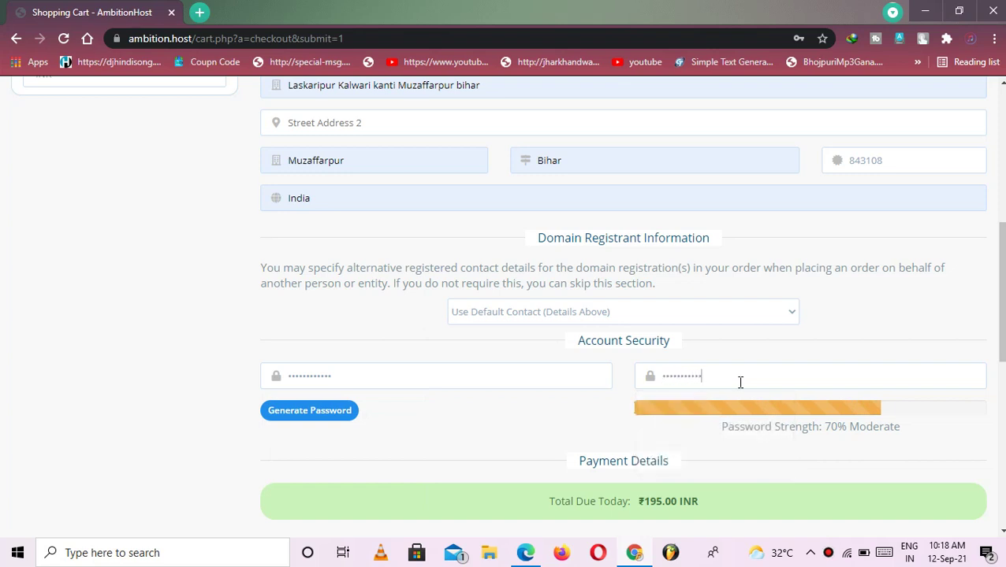
Accept the Terms of Service, pass the robot check and place the ₹195.00 order
scroll(620, 354, down, 2)
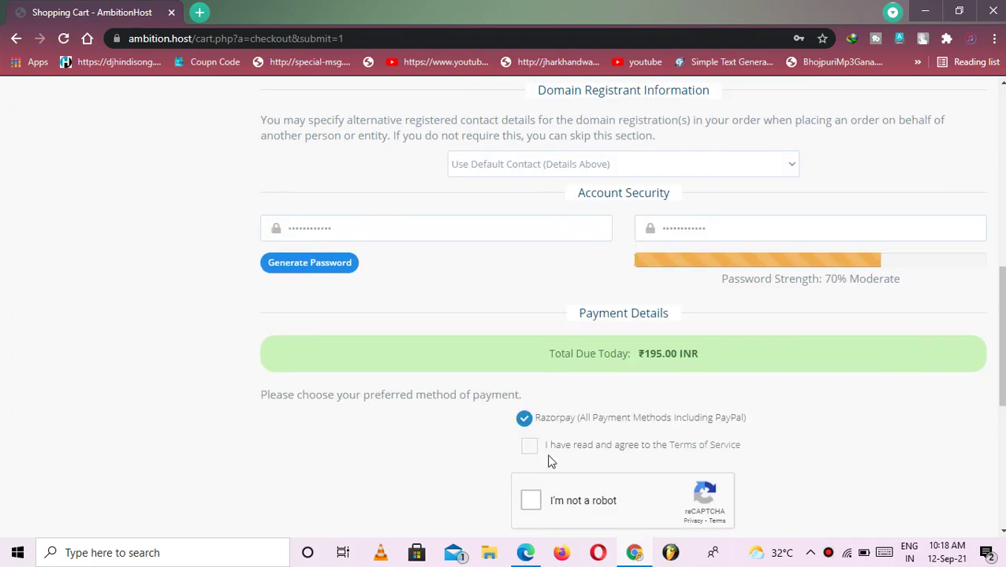
click(530, 447)
click(531, 502)
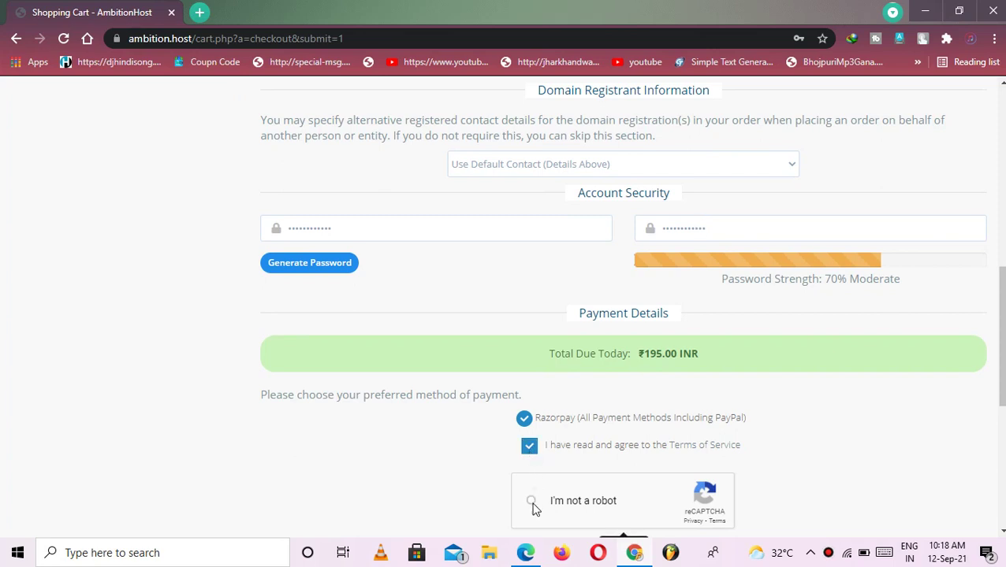
scroll(604, 428, down, 2)
click(602, 423)
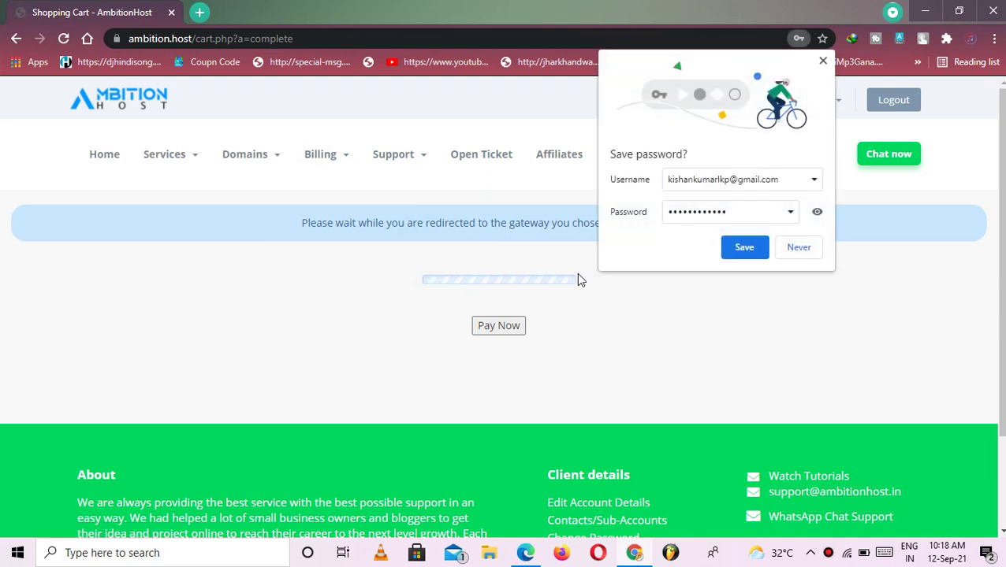
Save the login password in Chrome and pay ₹195 in Razorpay via the UPI QR code
click(753, 248)
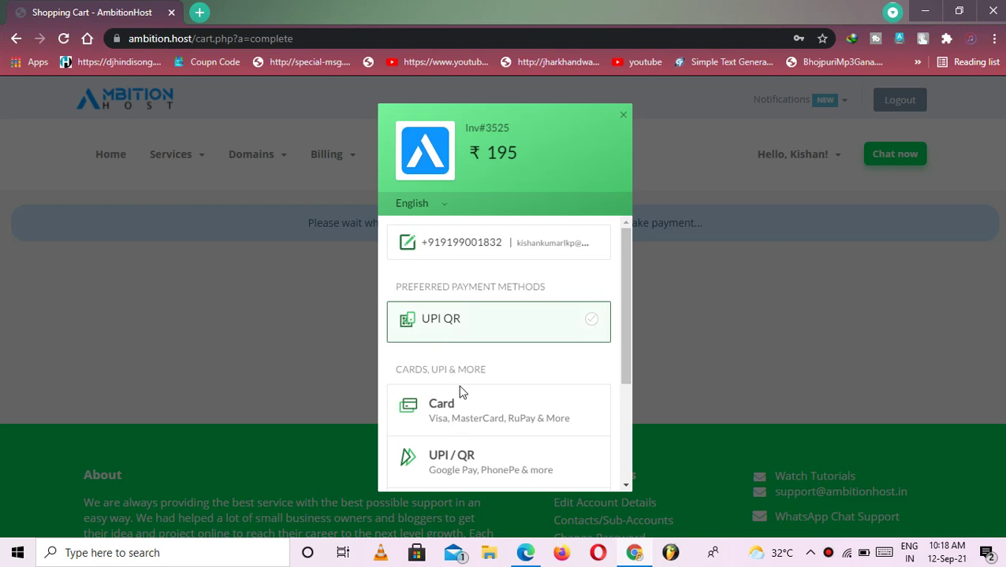
scroll(475, 434, down, 2)
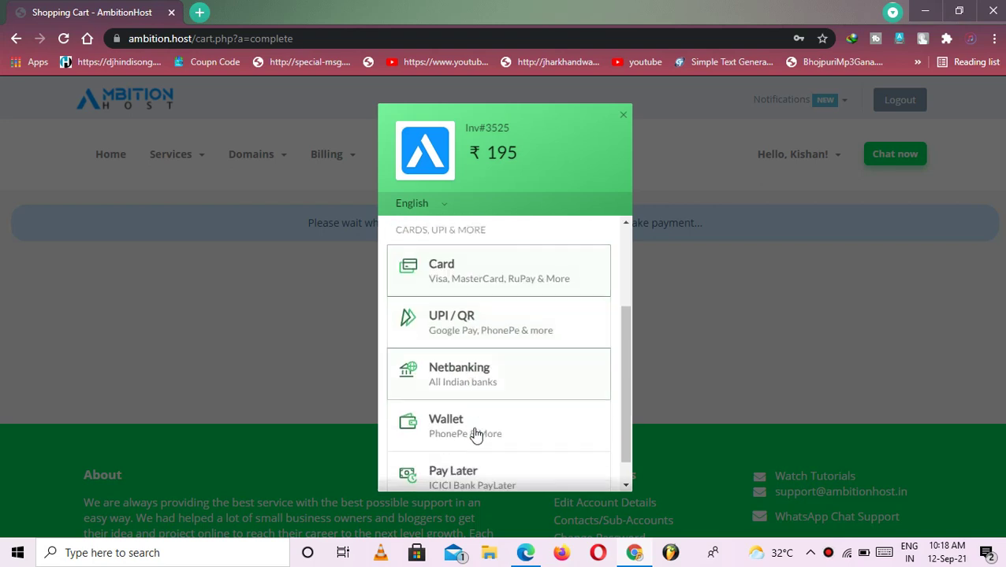
click(485, 329)
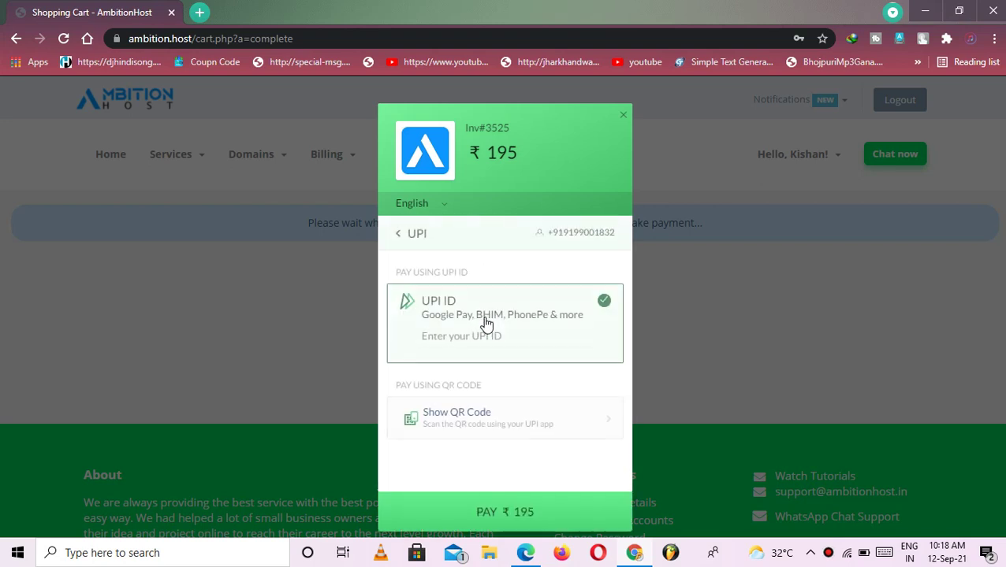
click(483, 426)
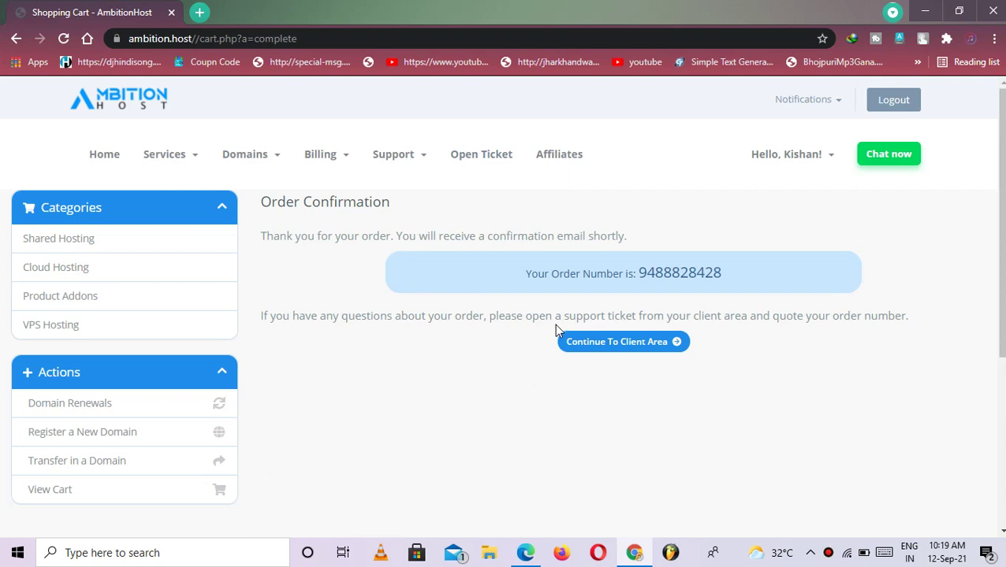
Go from the client area to My Domains and open thesarakariresult.com's Manage page
click(602, 343)
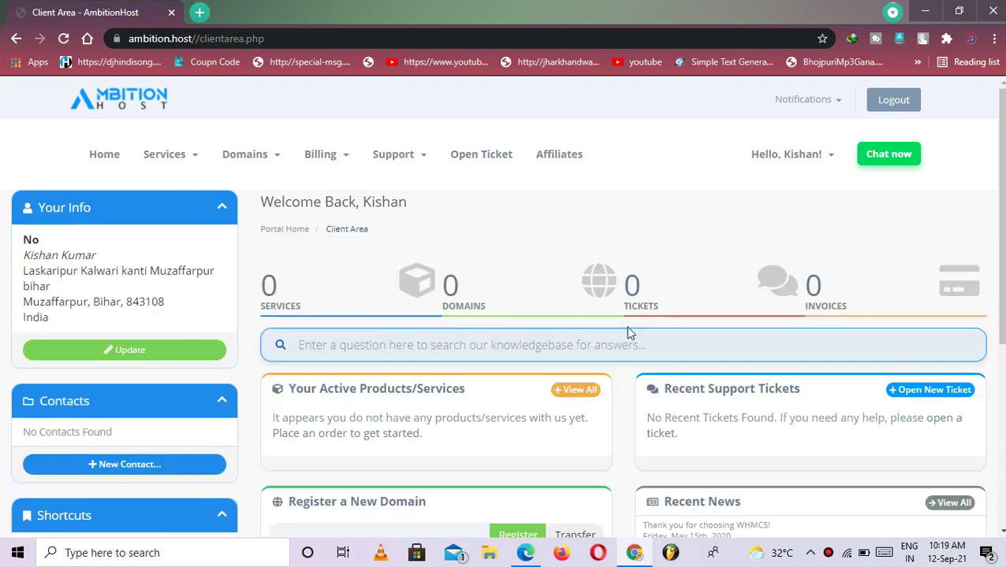
click(533, 301)
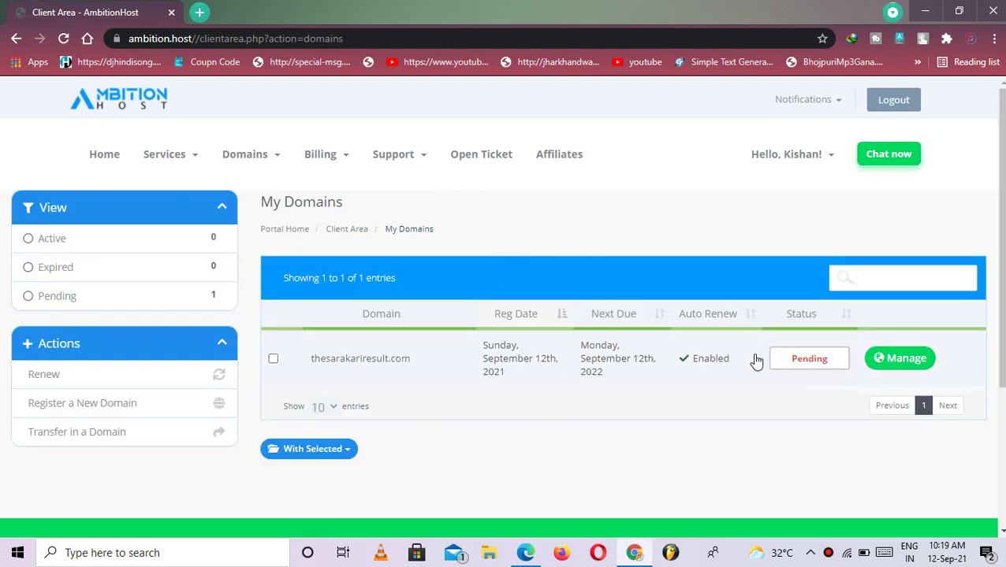
drag(755, 363, 909, 372)
click(905, 362)
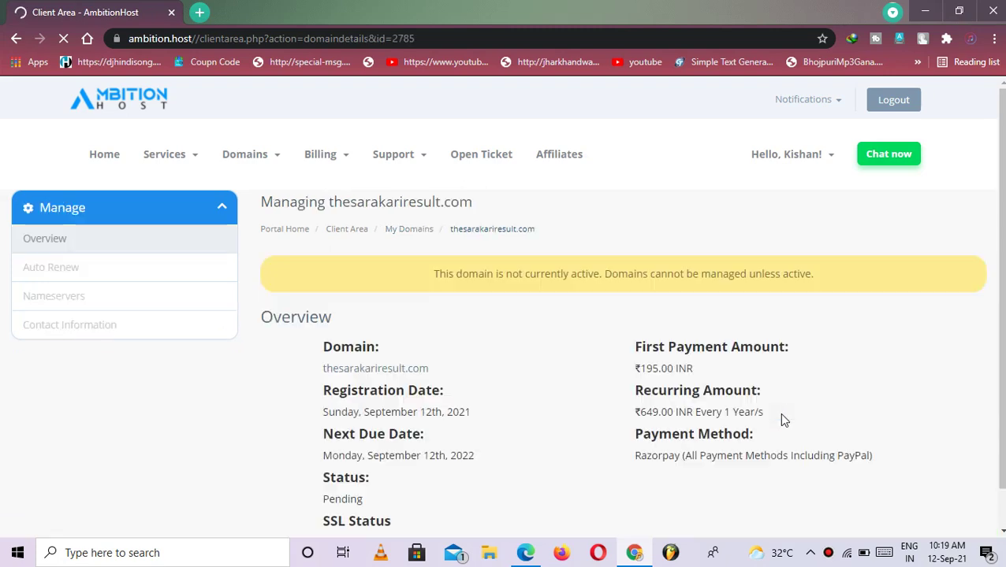
scroll(406, 391, down, 4)
scroll(405, 390, up, 4)
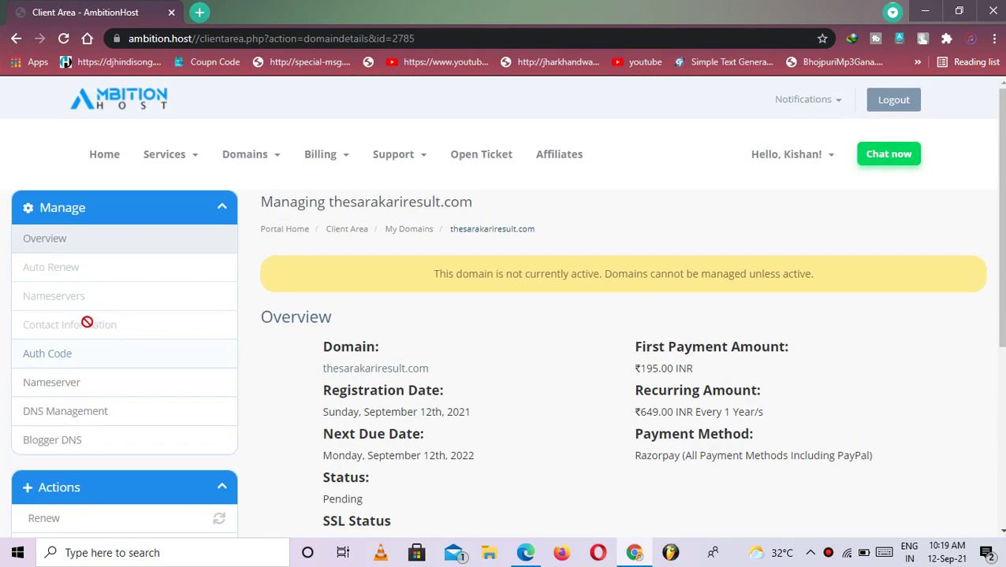
click(402, 235)
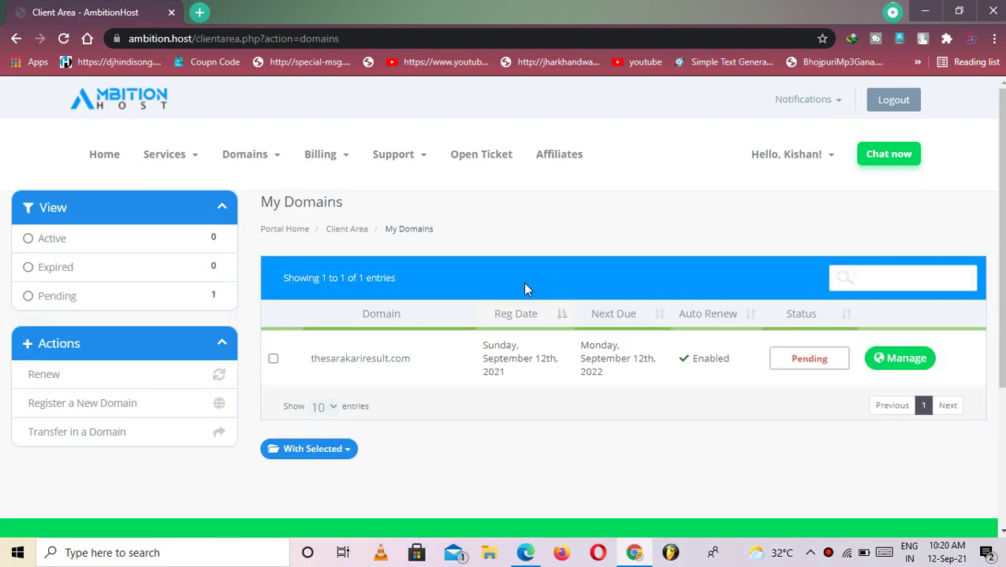
click(881, 363)
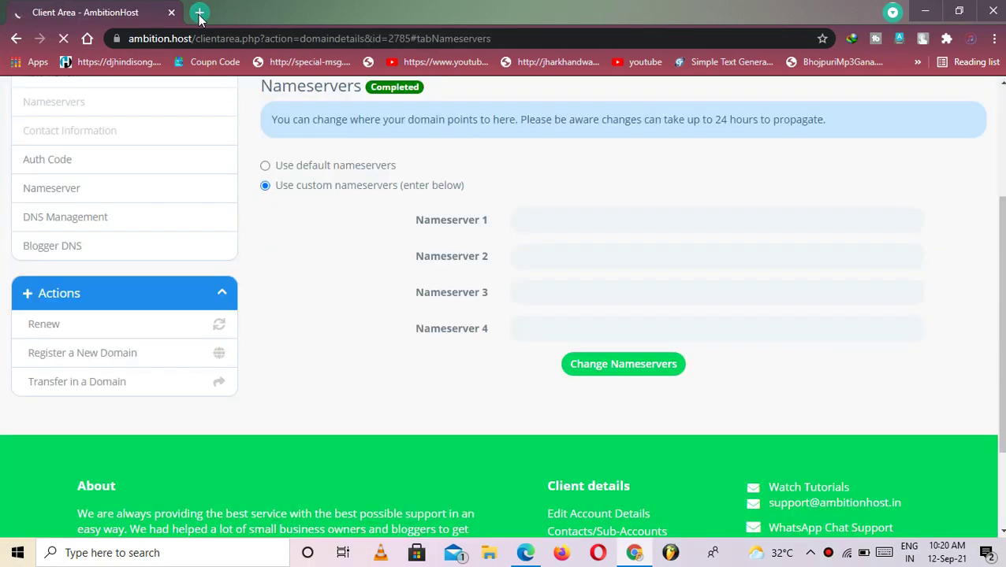
Load redserverhost.com/members/clientarea.php in a new tab from the 're' omnibox suggestion
click(199, 13)
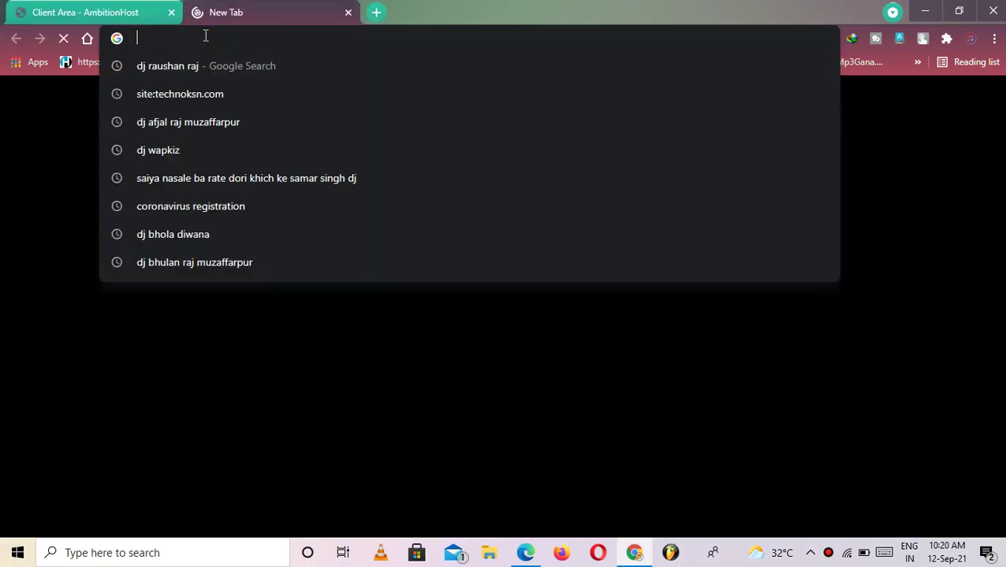
text(re)
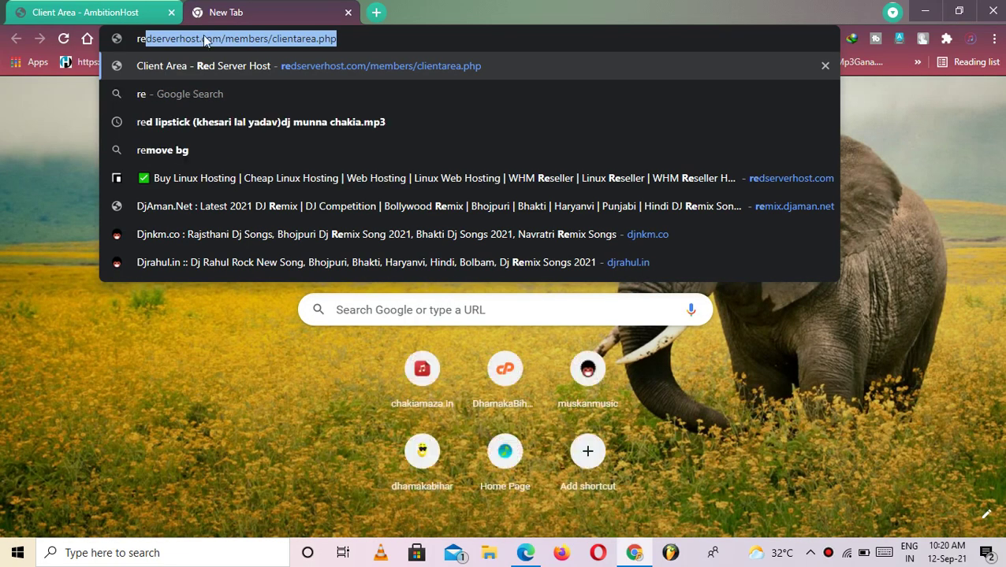
click(238, 68)
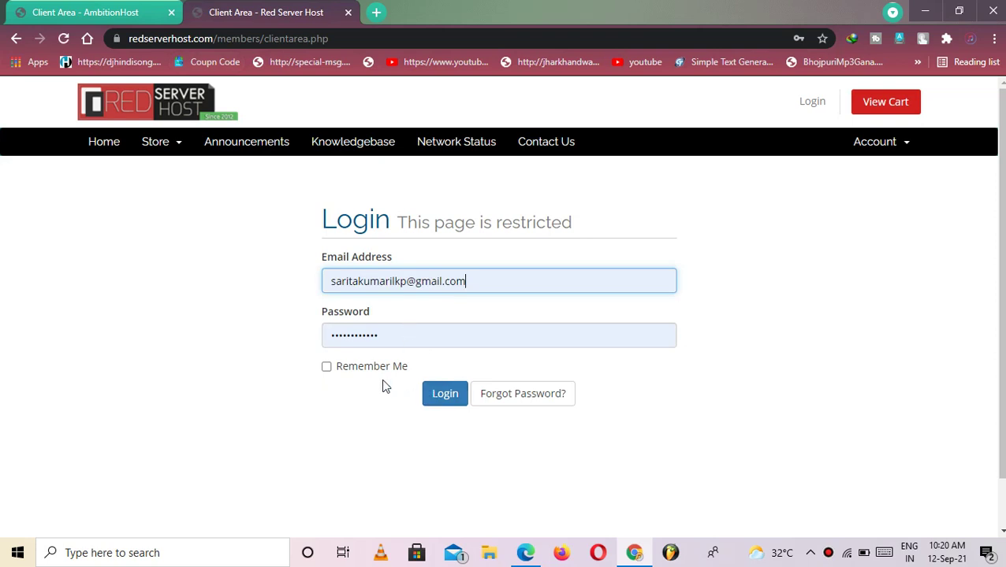
Log in to the Red Server Host account and open the Services list
click(432, 394)
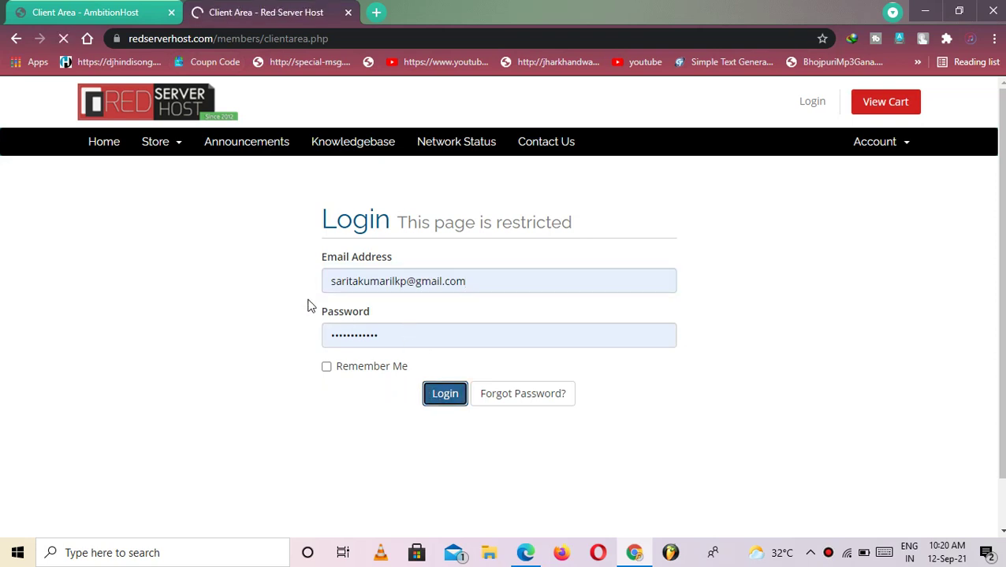
scroll(623, 394, down, 5)
scroll(631, 422, up, 4)
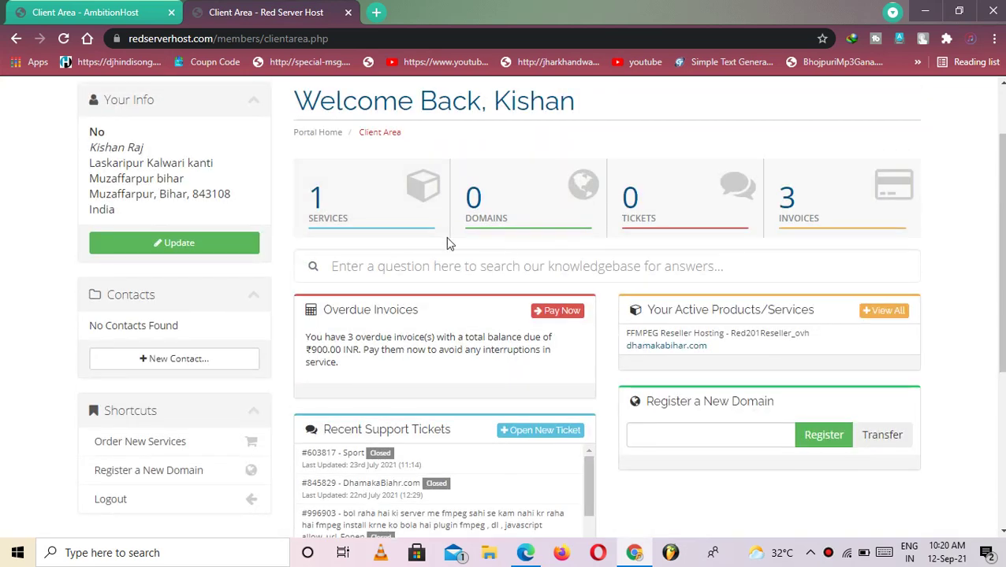
click(397, 217)
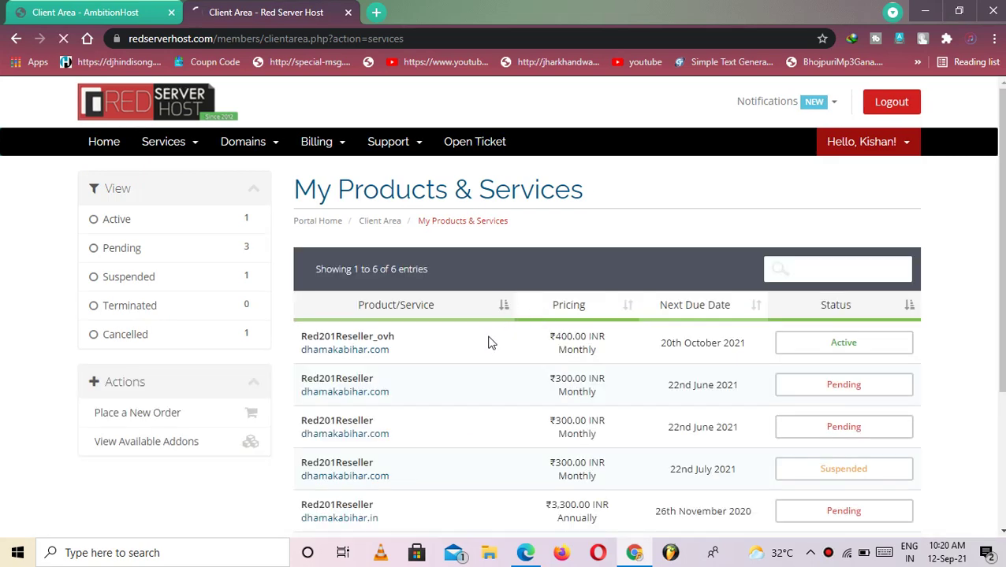
Open the dhamakabihar.com Red201Reseller_ovh plan and copy nameserver f1.redserverhost.com
click(481, 337)
scroll(625, 333, down, 6)
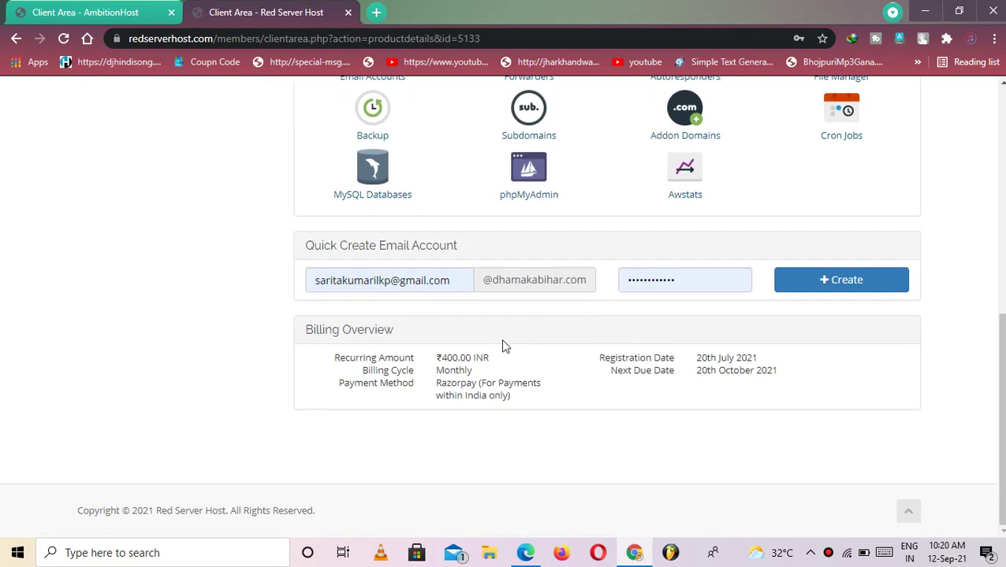
scroll(504, 315, up, 4)
drag(469, 230, 341, 224)
key(ctrl+c)
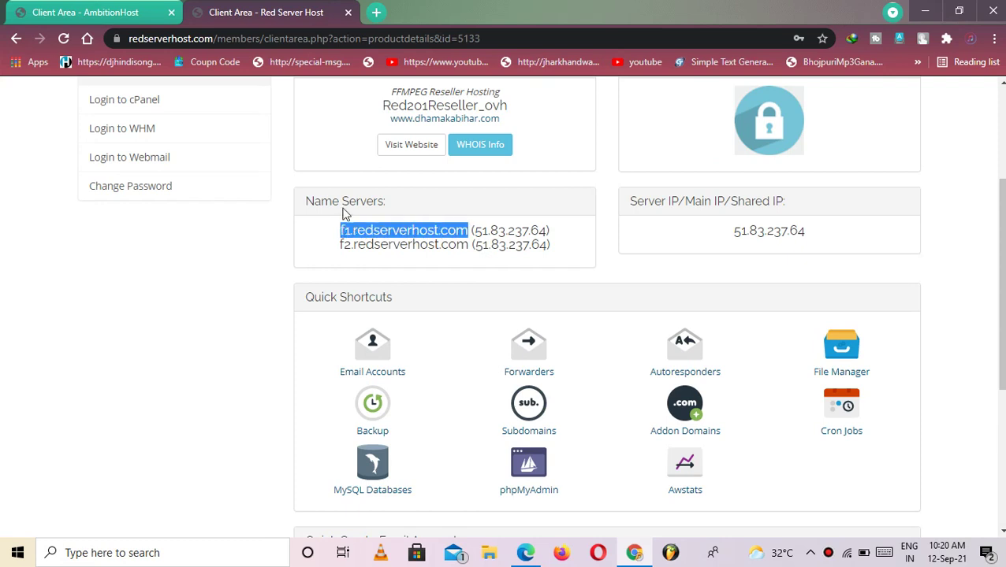
click(71, 10)
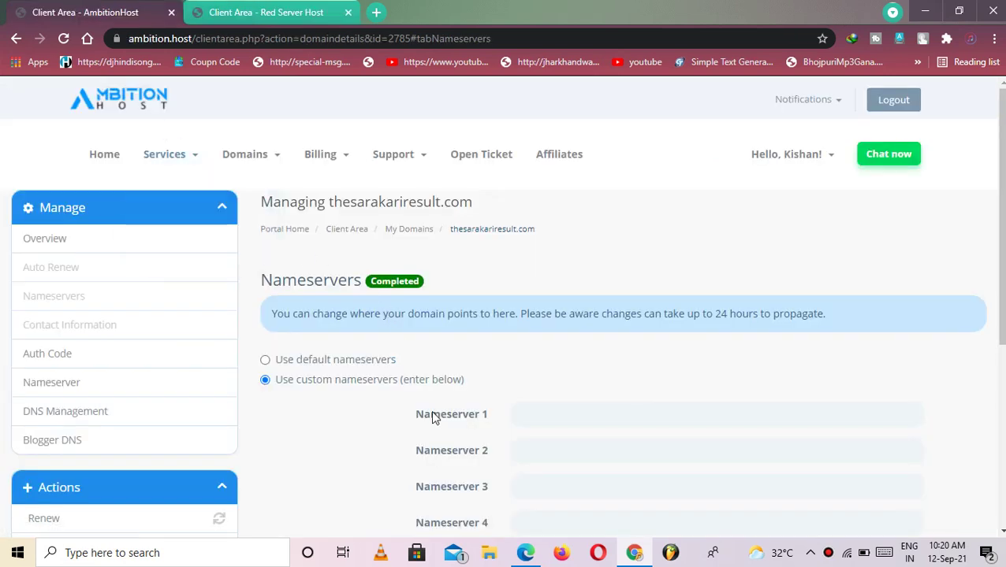
Enter f1.redserverhost.com as Nameserver 1 and f2.redserverhost.com as Nameserver 2
click(520, 413)
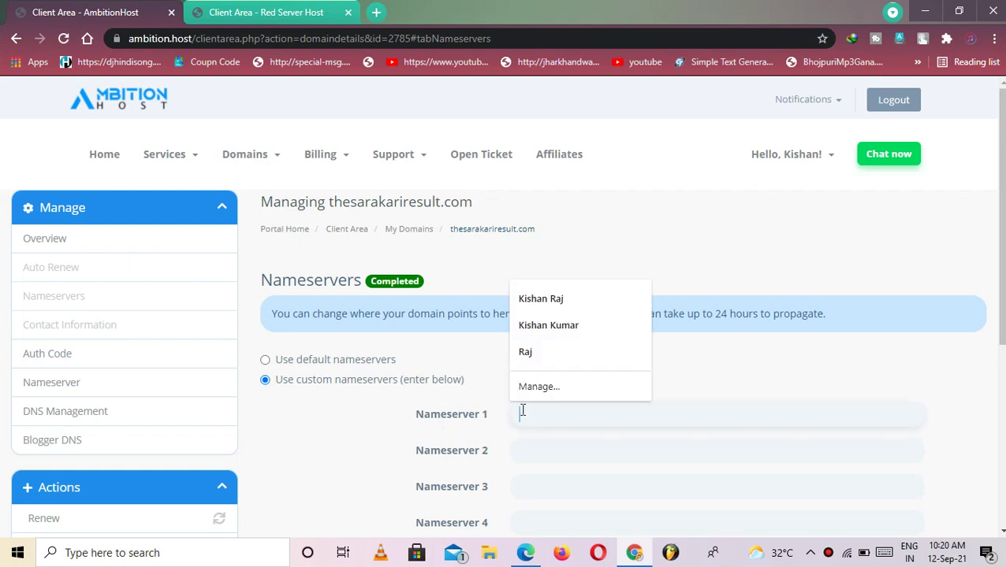
key(ctrl+v)
click(524, 448)
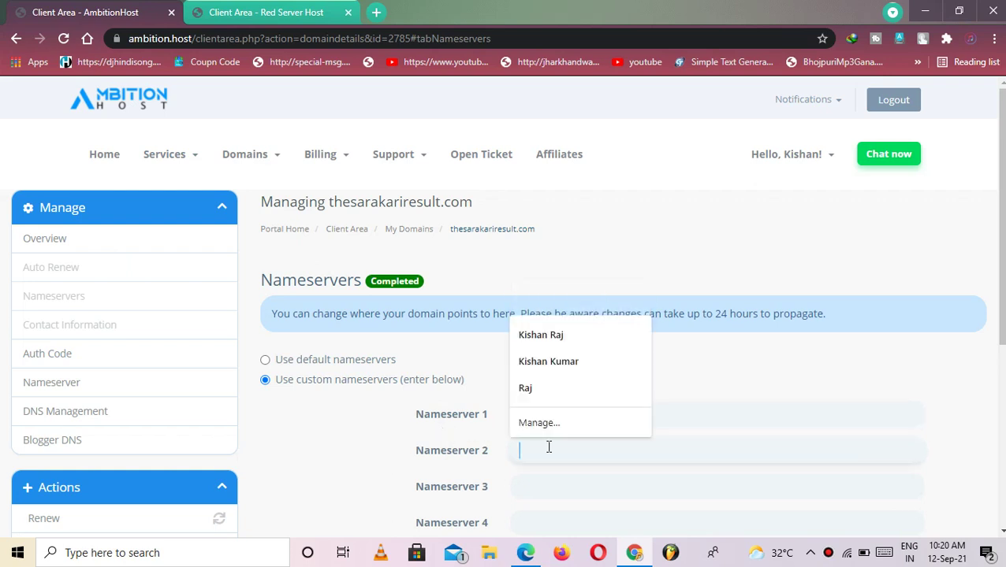
key(ctrl+v)
click(525, 450)
drag(525, 451, 531, 450)
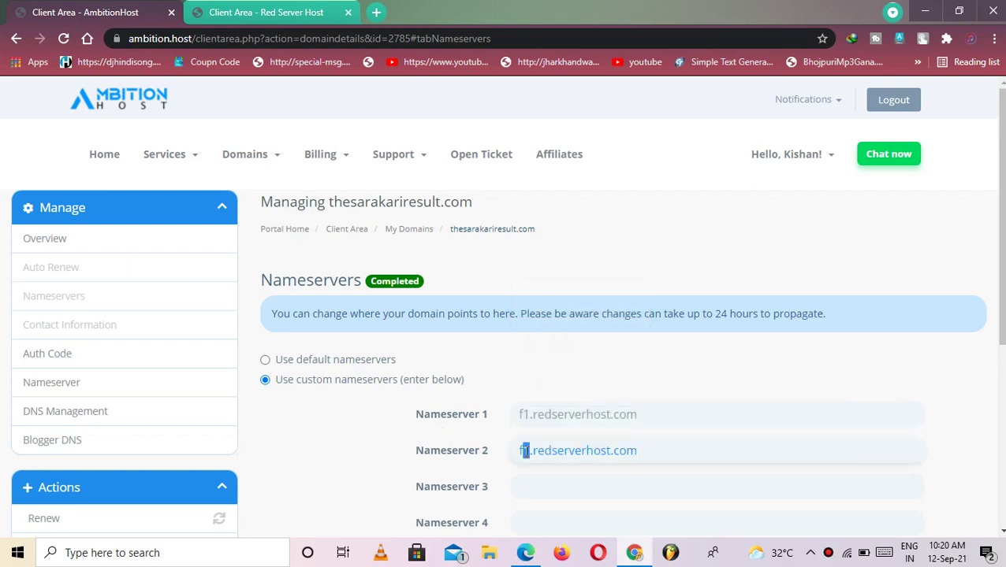
click(527, 453)
Save the custom nameservers and go back to the My Domains list
scroll(567, 473, down, 4)
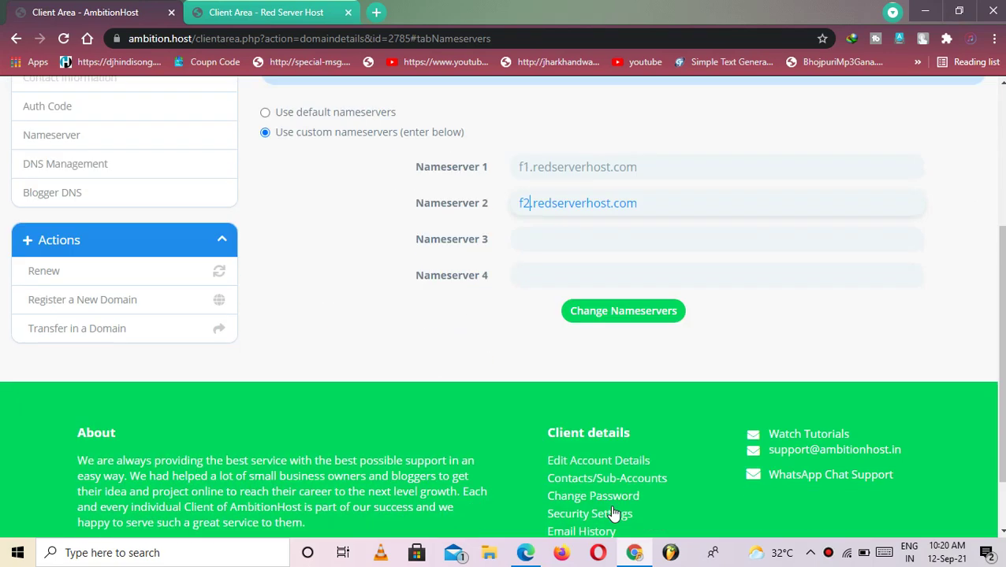
click(616, 268)
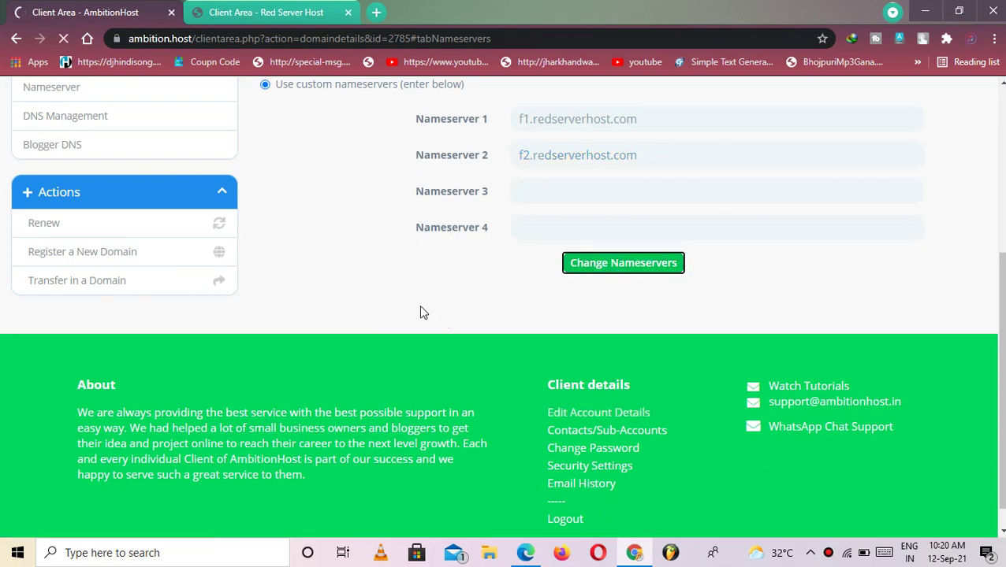
scroll(302, 284, up, 3)
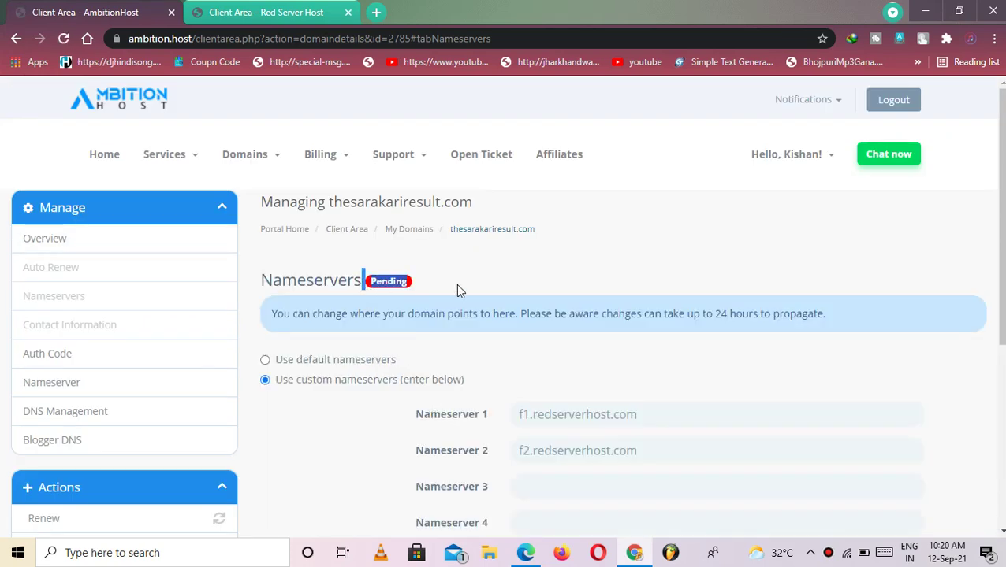
click(398, 233)
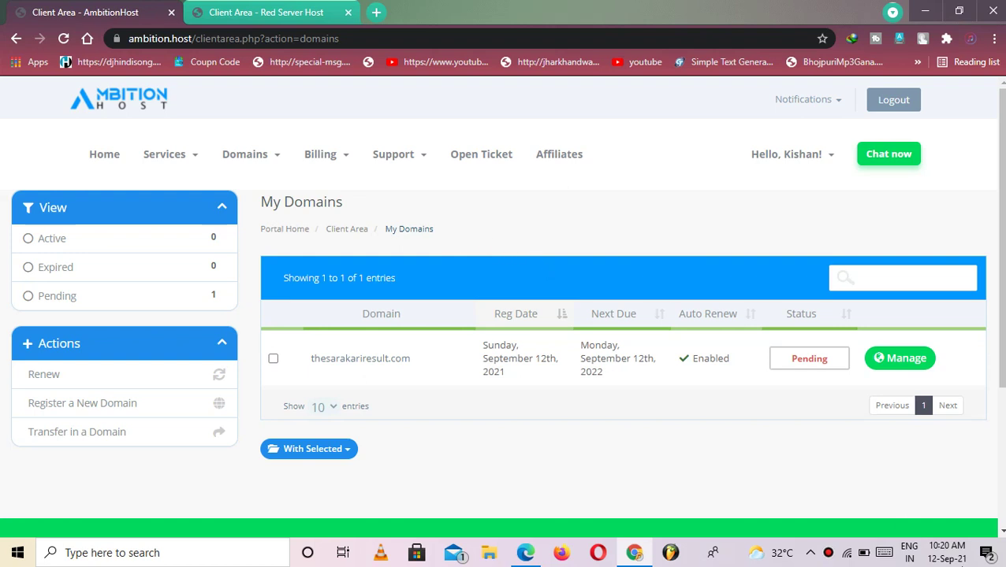
mouse_move(950, 557)
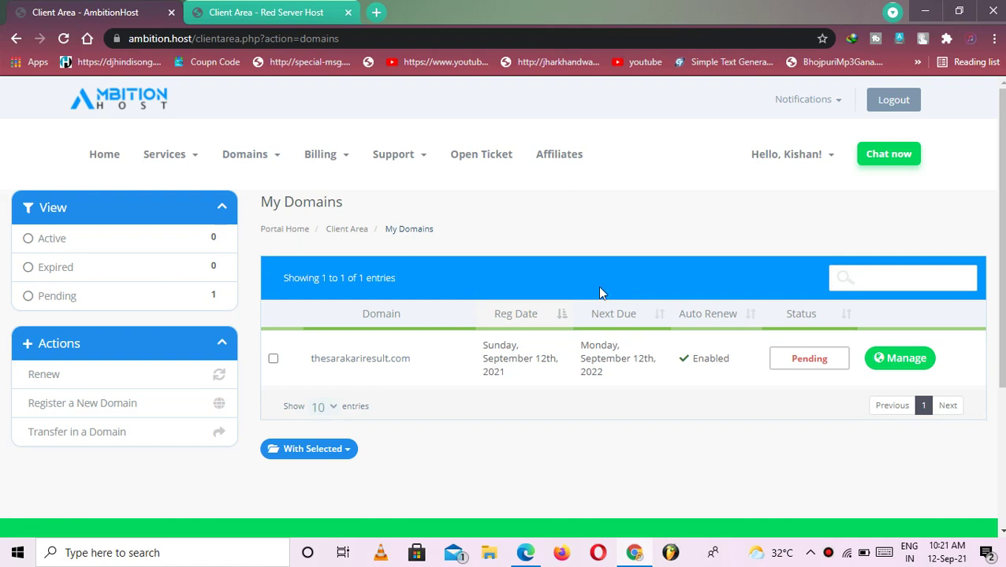
click(300, 282)
triple_click(300, 282)
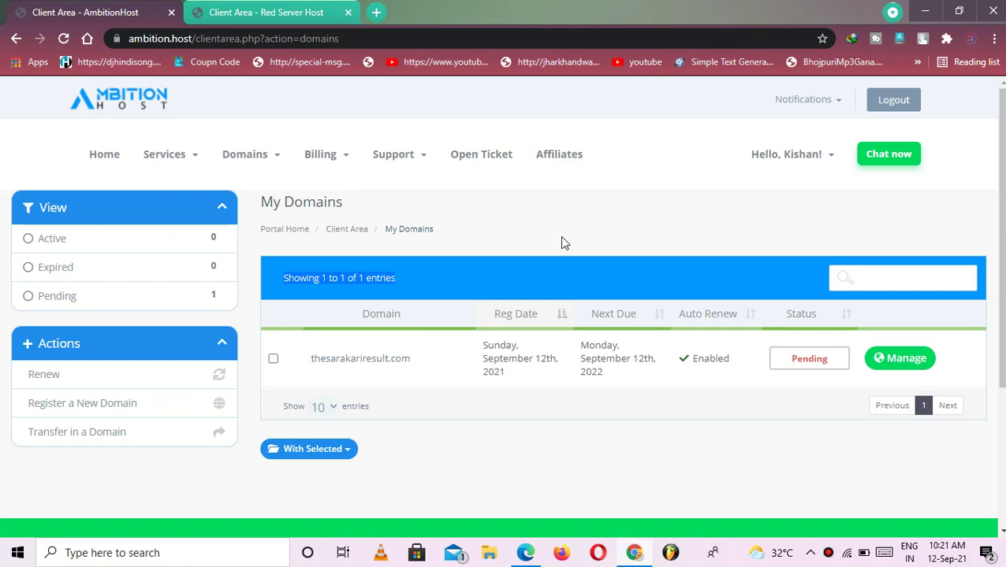
scroll(645, 361, down, 1)
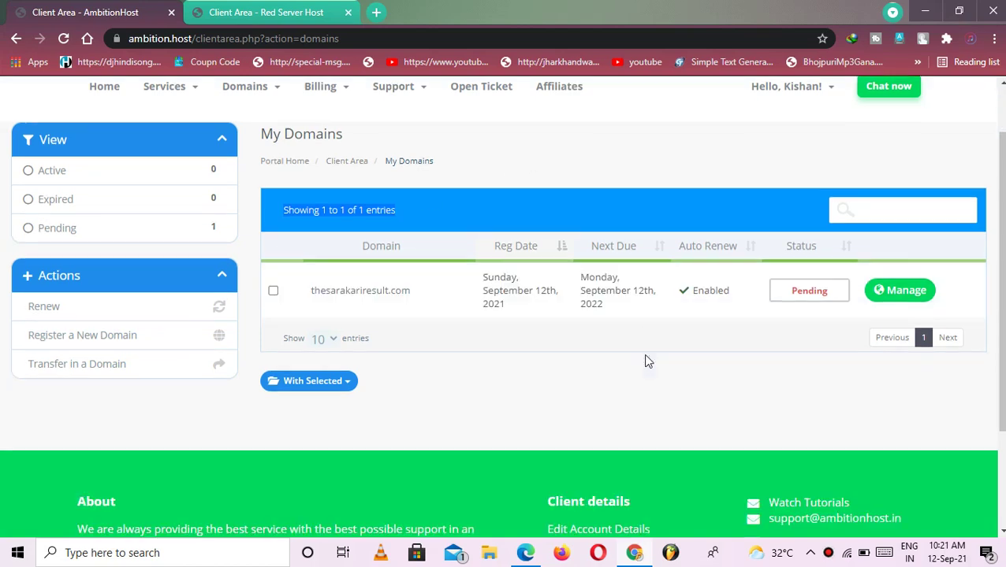
scroll(645, 361, down, 2)
scroll(647, 359, up, 2)
scroll(642, 358, down, 2)
scroll(637, 357, up, 2)
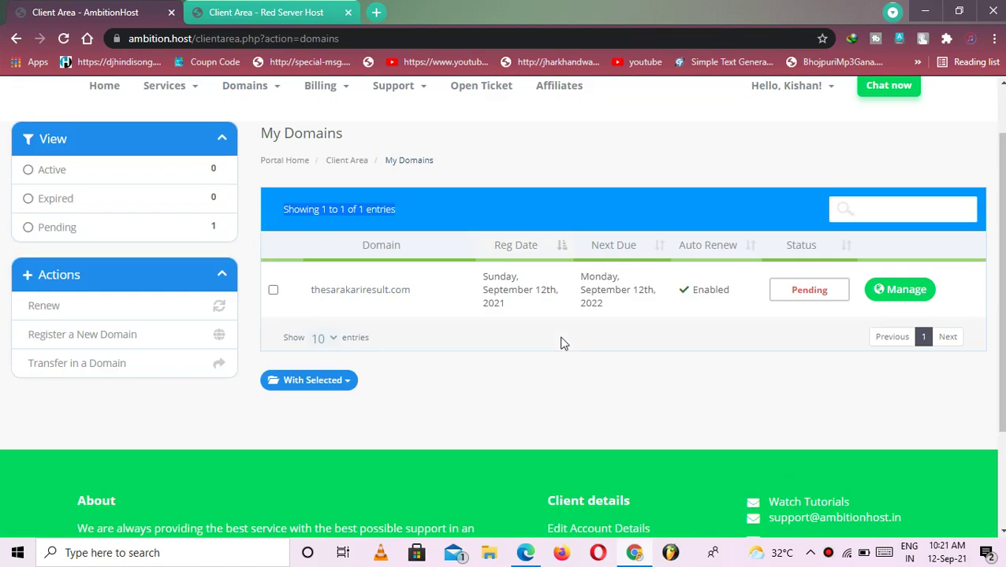
scroll(562, 344, up, 1)
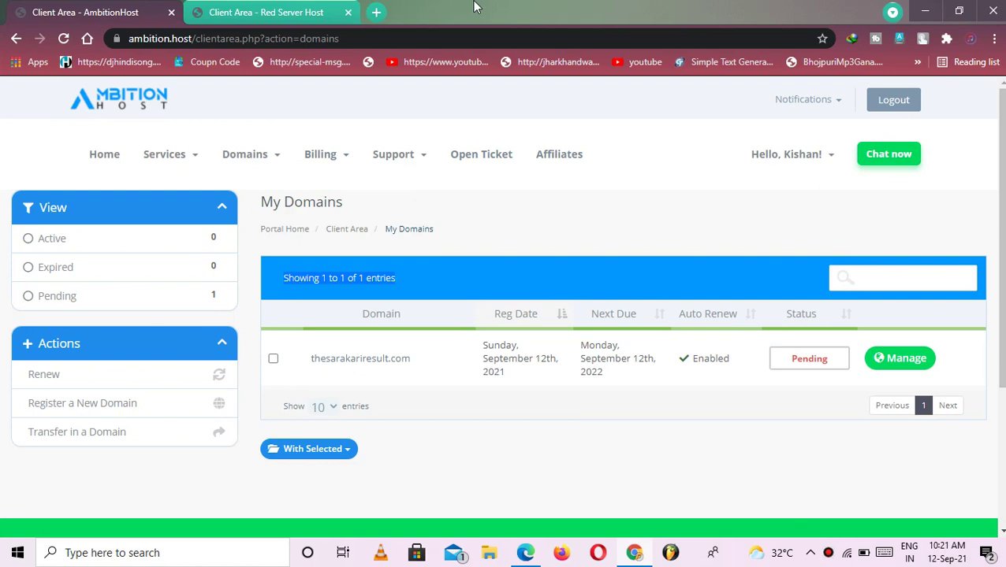
mouse_move(556, 7)
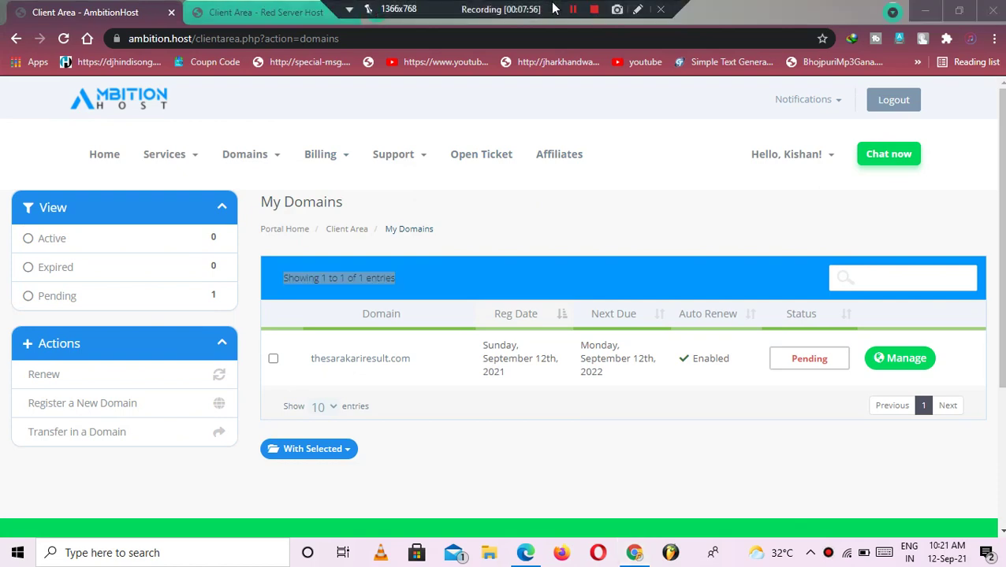